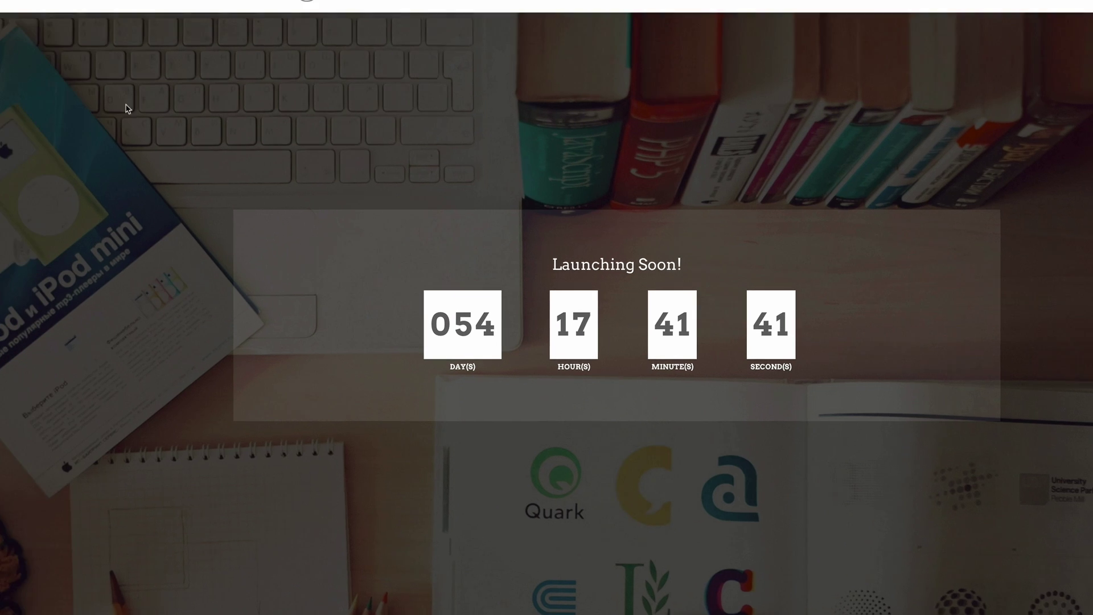
# From the dashboard, add a new page titled 'ctimer' and switch it to the Divi Builder.
pyautogui.moveTo(49, 10)
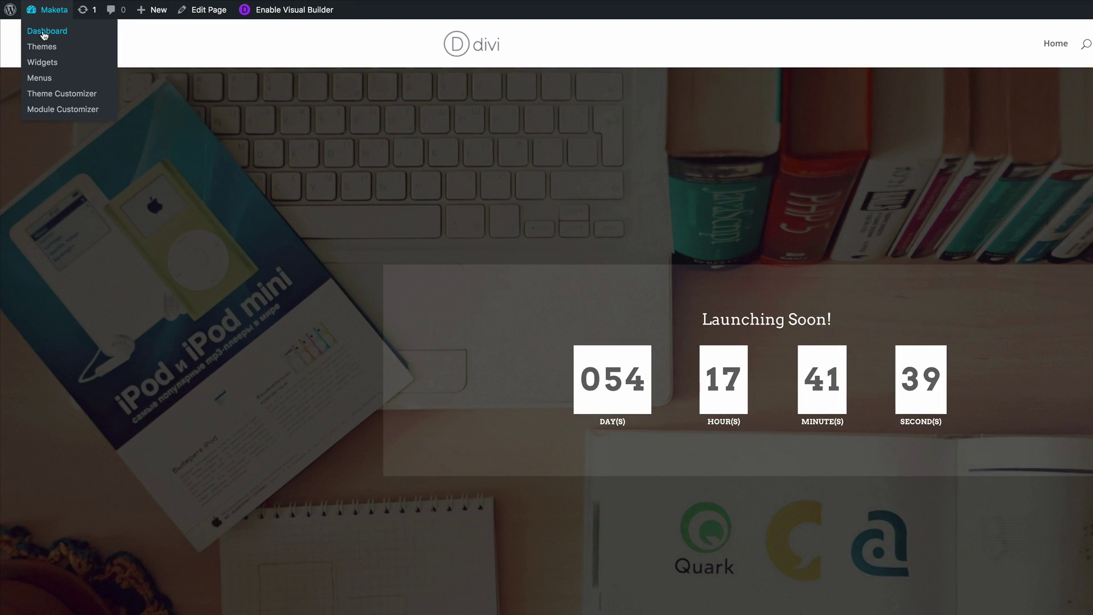
pyautogui.click(44, 32)
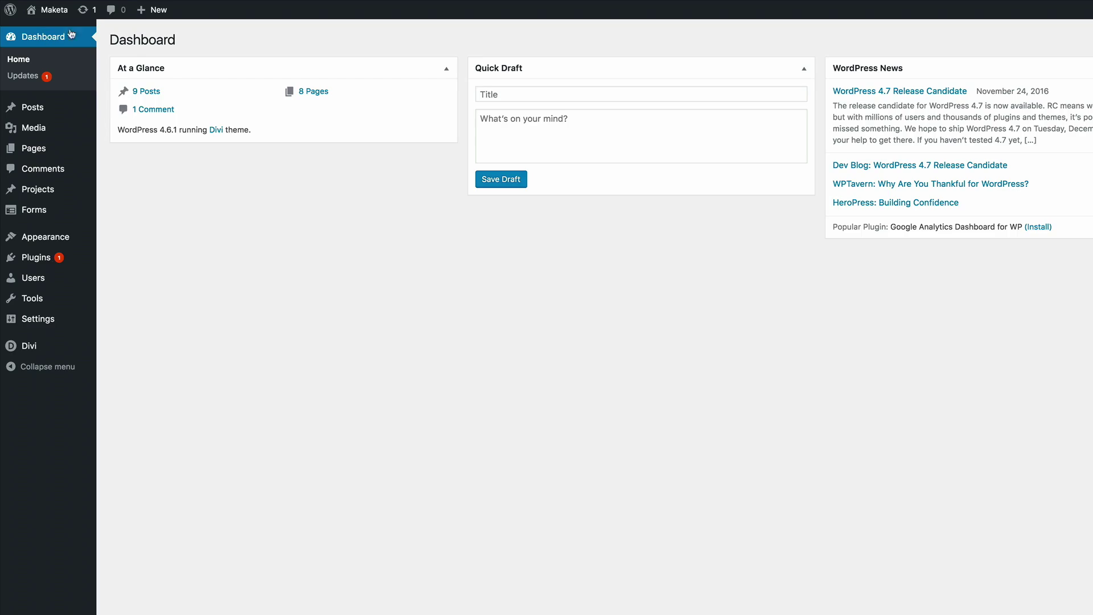
pyautogui.moveTo(45, 149)
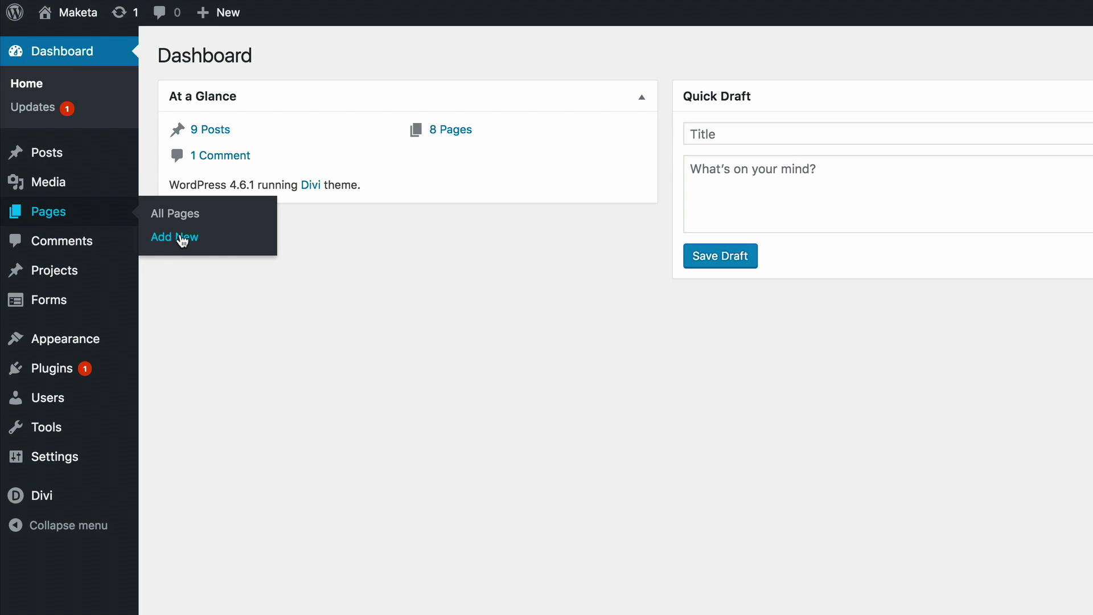
pyautogui.click(182, 238)
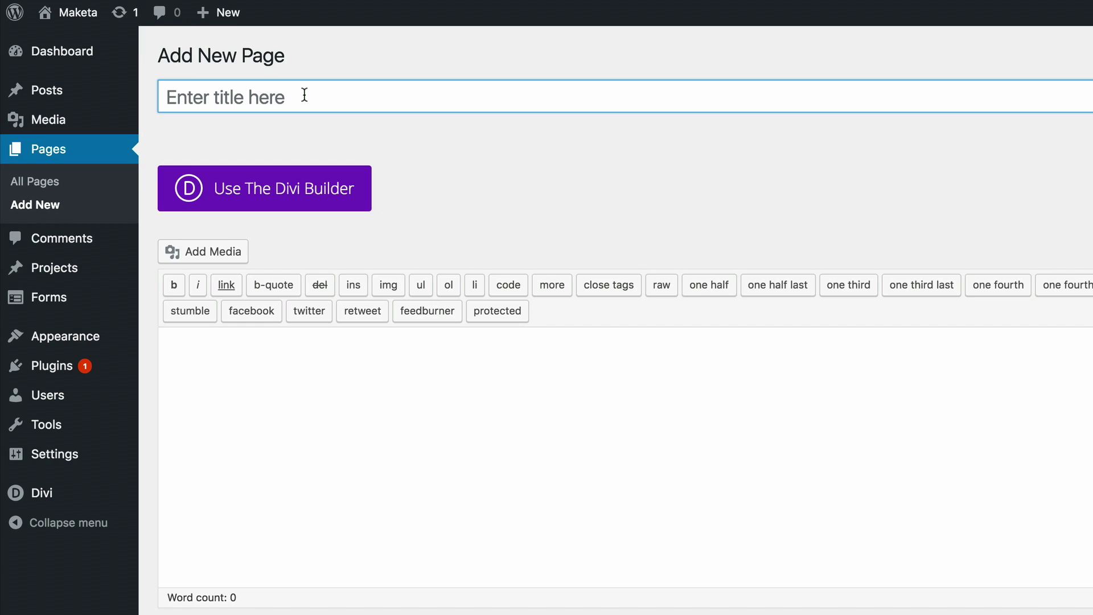
pyautogui.write('ctimer')
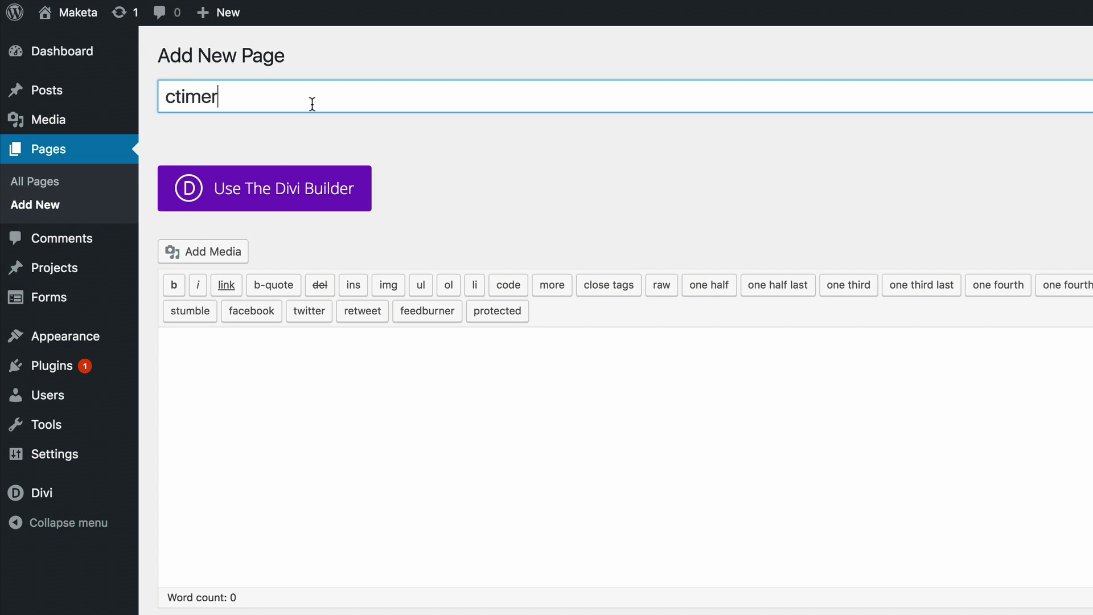
pyautogui.click(280, 197)
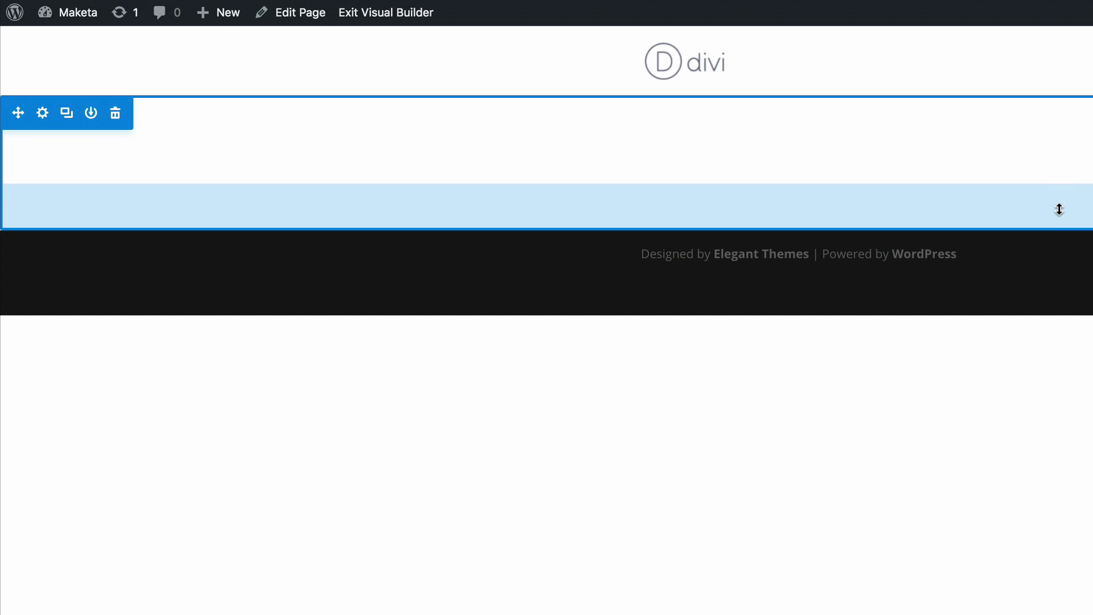
# Insert a one-column row into the empty section and add a Countdown Timer module.
pyautogui.click(735, 147)
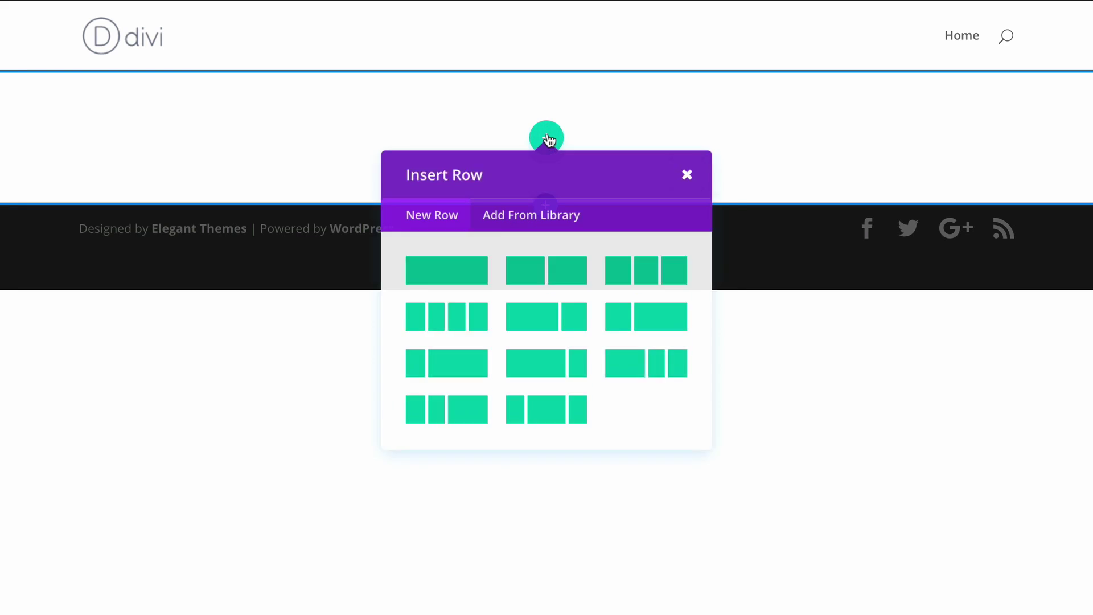
pyautogui.click(445, 287)
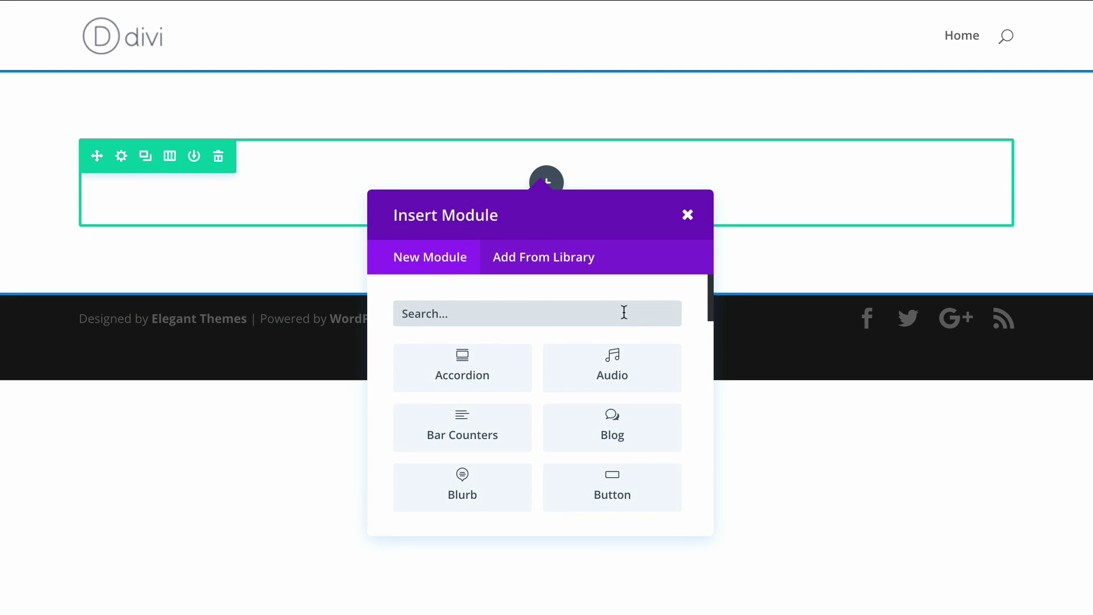
pyautogui.write('cou')
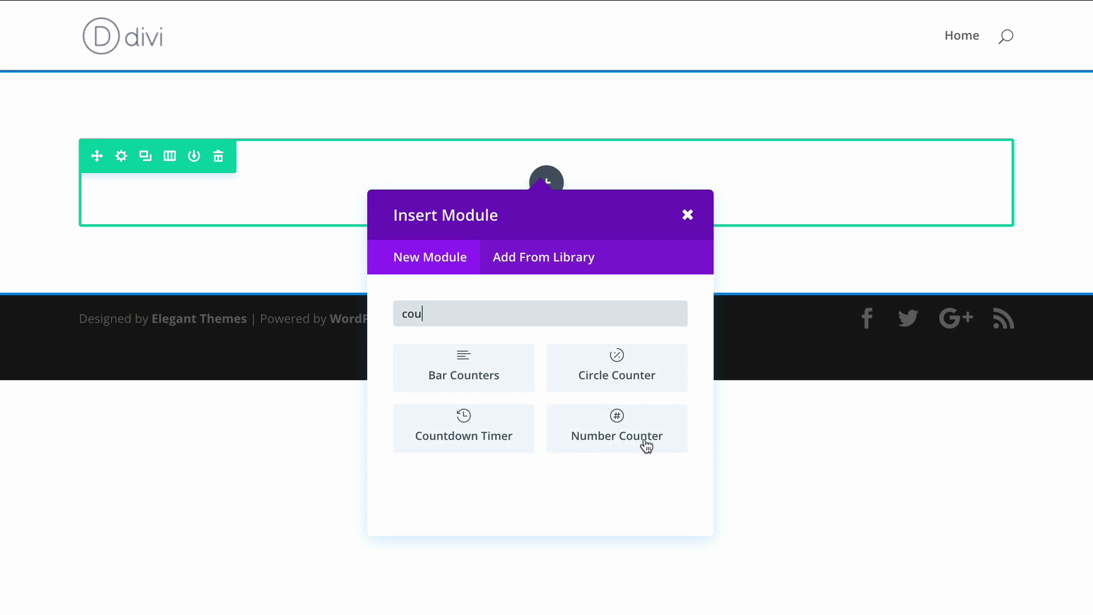
pyautogui.click(462, 421)
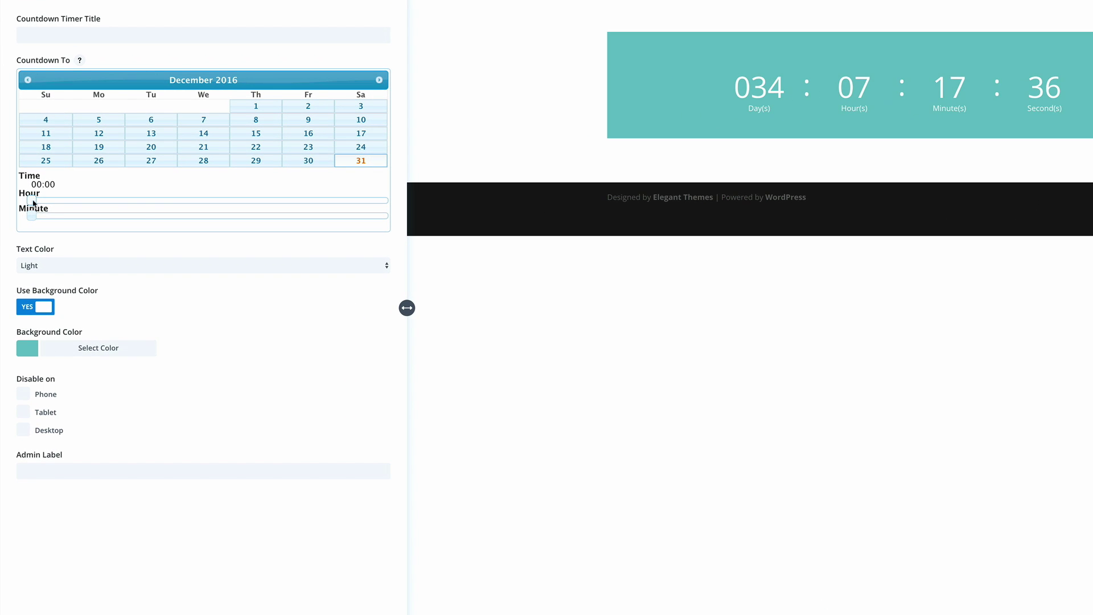
# Set the countdown time to 08:12 with dark text and no background colour, then save.
pyautogui.moveTo(33, 200); pyautogui.dragTo(155, 200)
pyautogui.moveTo(31, 216); pyautogui.dragTo(99, 217)
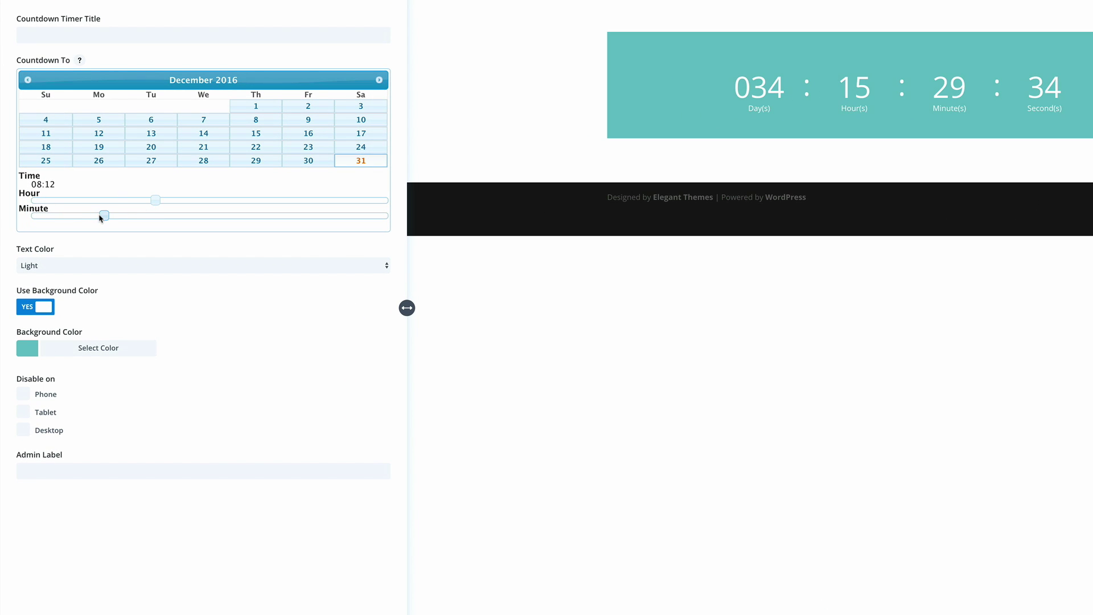
pyautogui.click(65, 268)
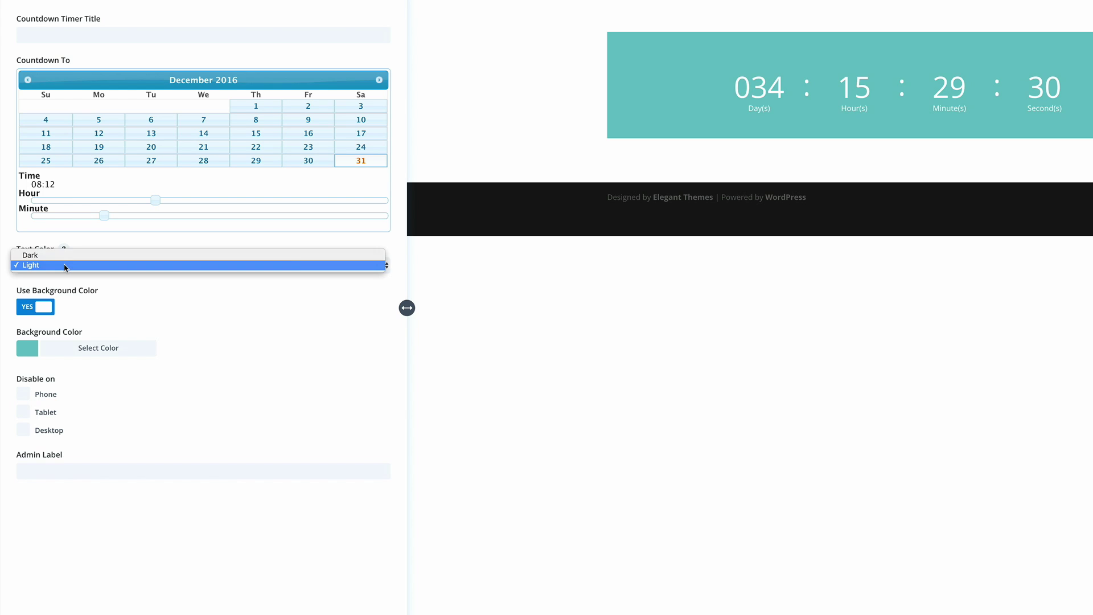
pyautogui.click(55, 255)
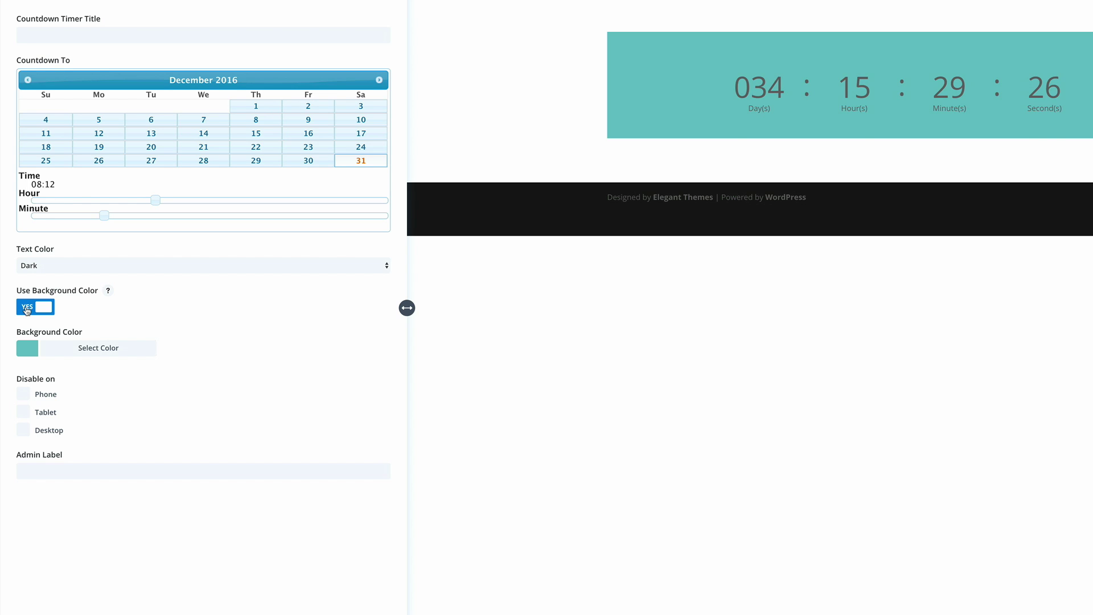
pyautogui.click(27, 308)
pyautogui.scroll(-1, 619, 56)
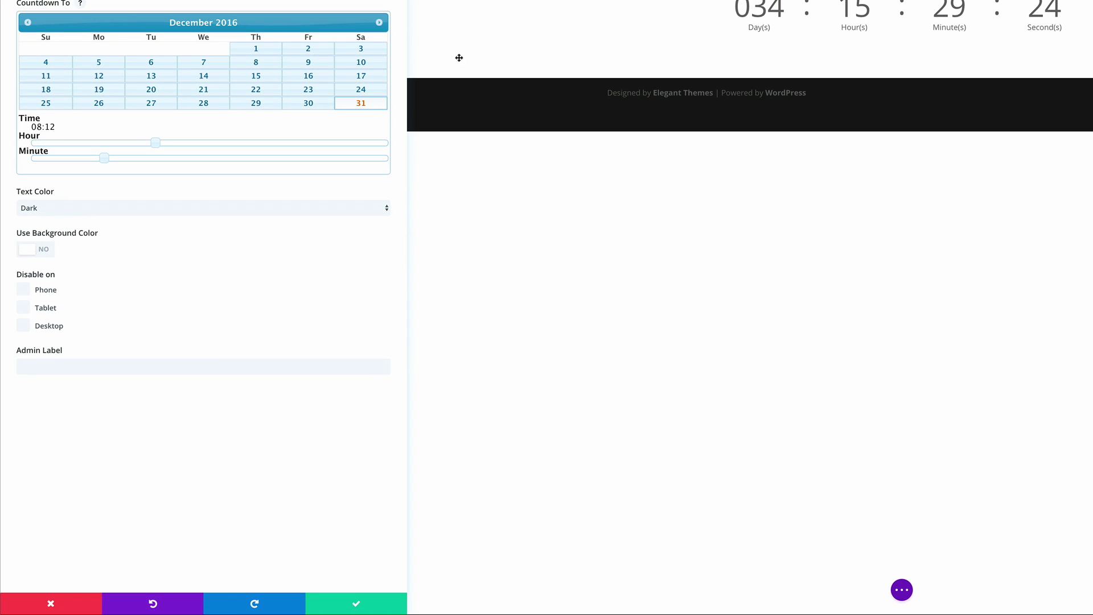
pyautogui.click(357, 607)
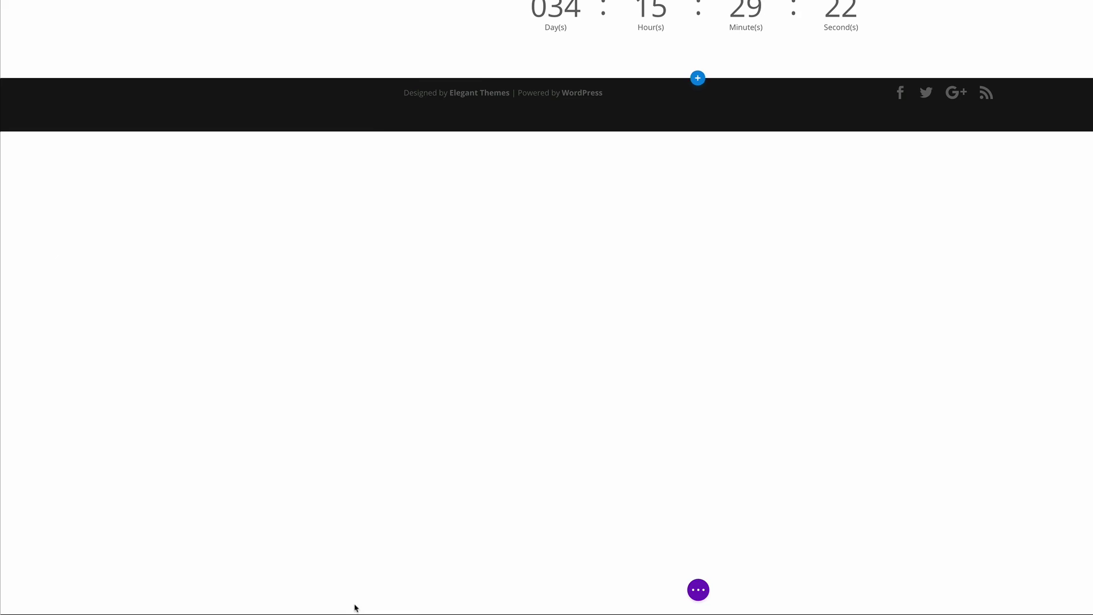
pyautogui.scroll(3, 354, 306)
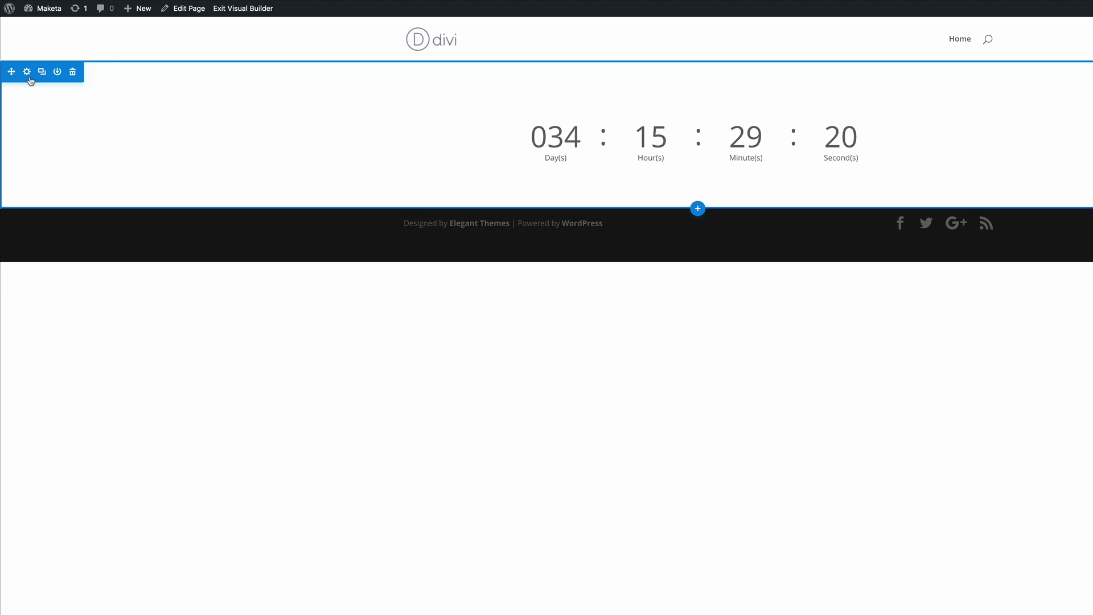
# Set the section's background image to the dark desk photo doctype-hi-res-1.jpg and save.
pyautogui.click(27, 72)
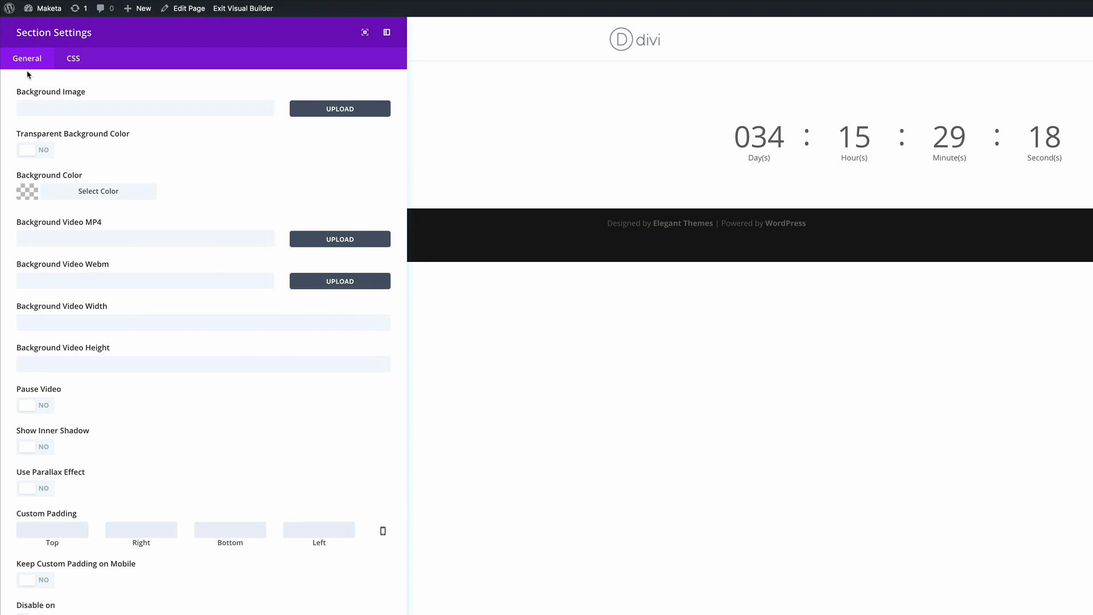
pyautogui.click(317, 111)
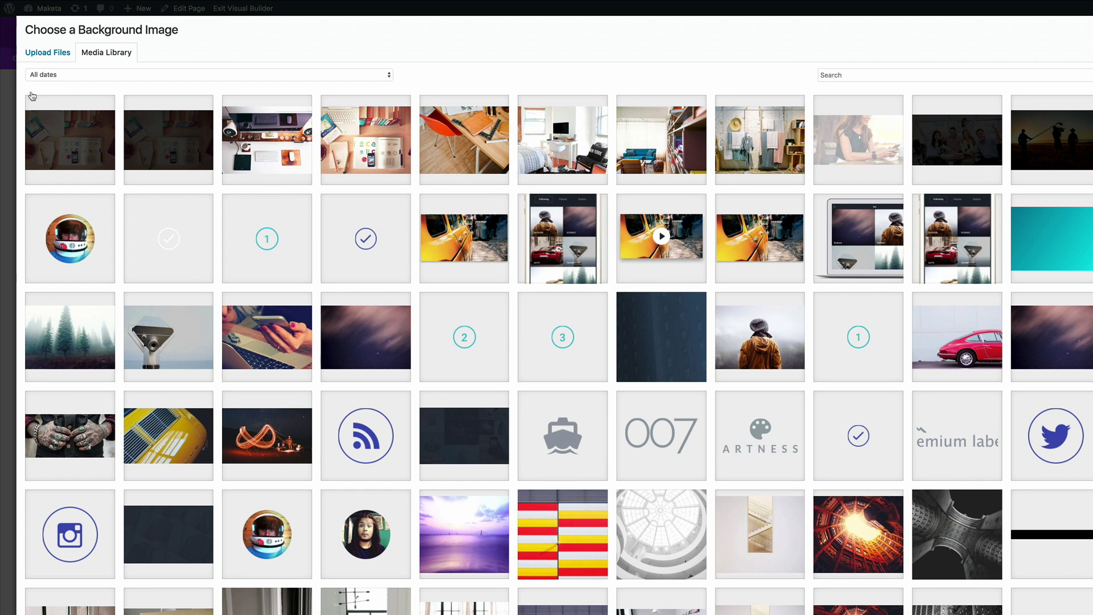
pyautogui.click(87, 142)
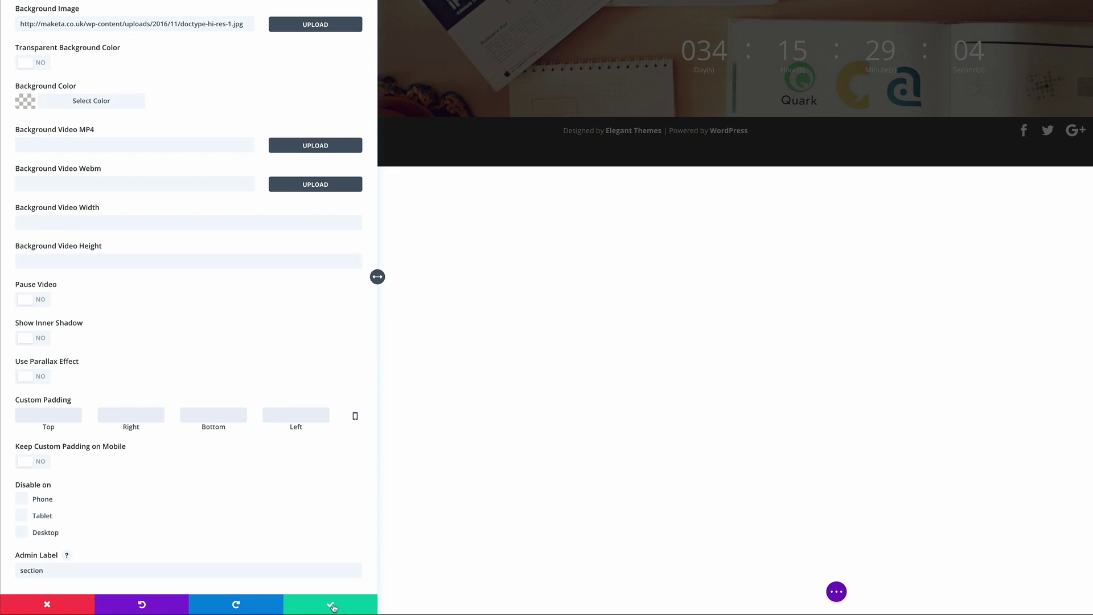
pyautogui.click(332, 607)
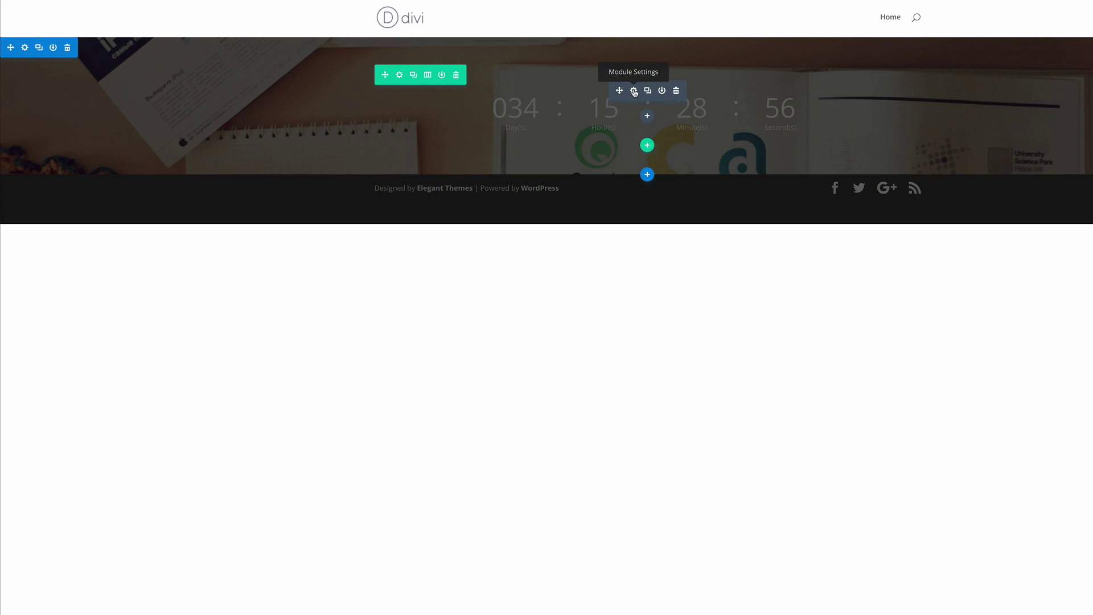
# Enter 'Launching Soon!' as the countdown timer's title.
pyautogui.click(633, 91)
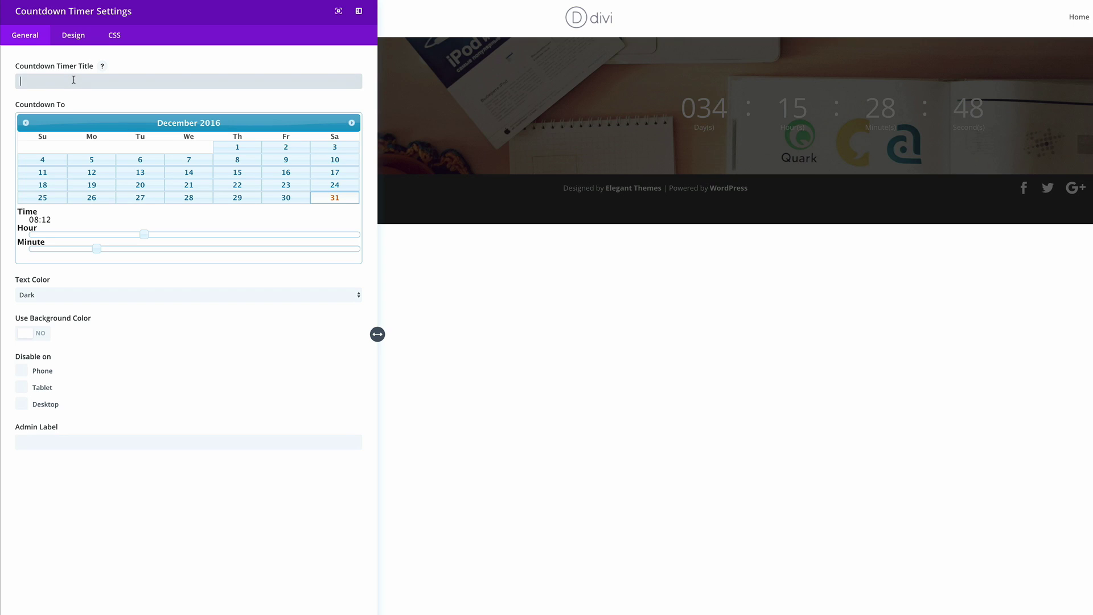
pyautogui.write('Launching')
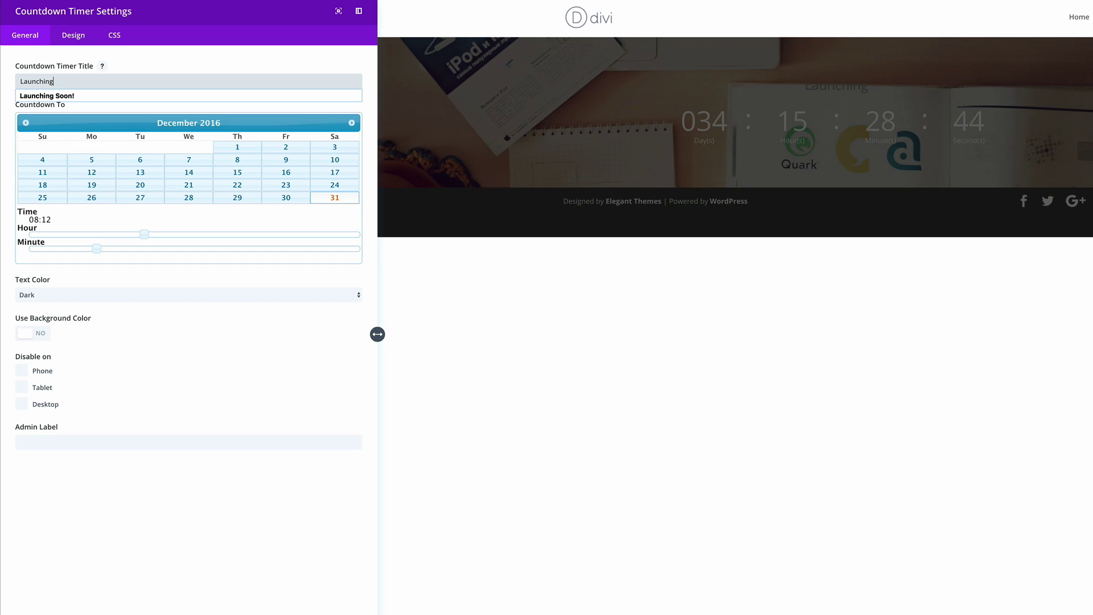
pyautogui.click(54, 98)
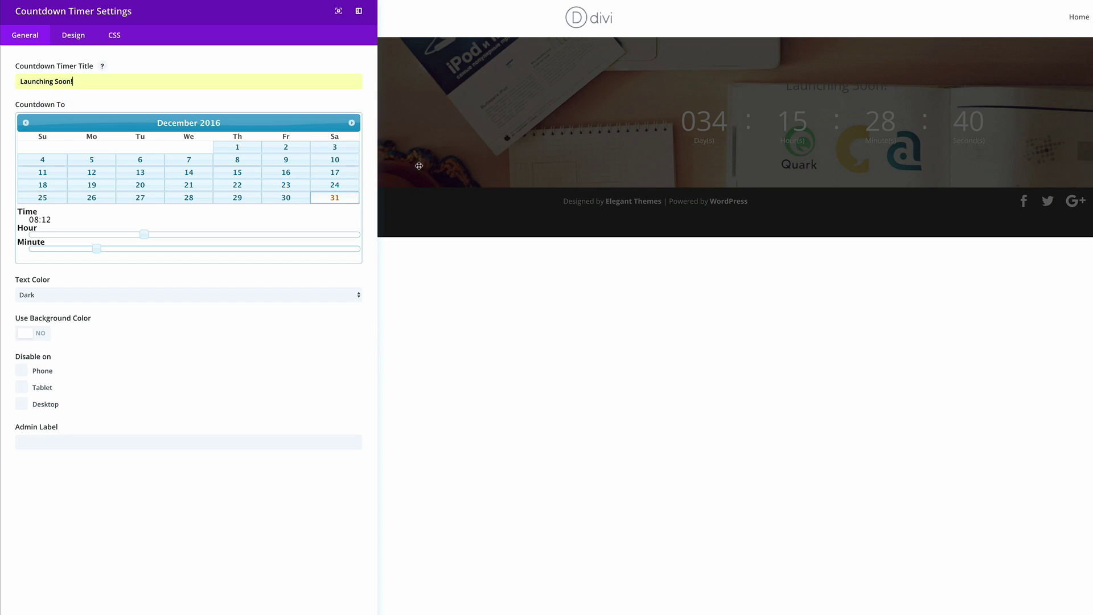
# Set the countdown's header, numbers and label fonts to Arvo.
pyautogui.click(74, 35)
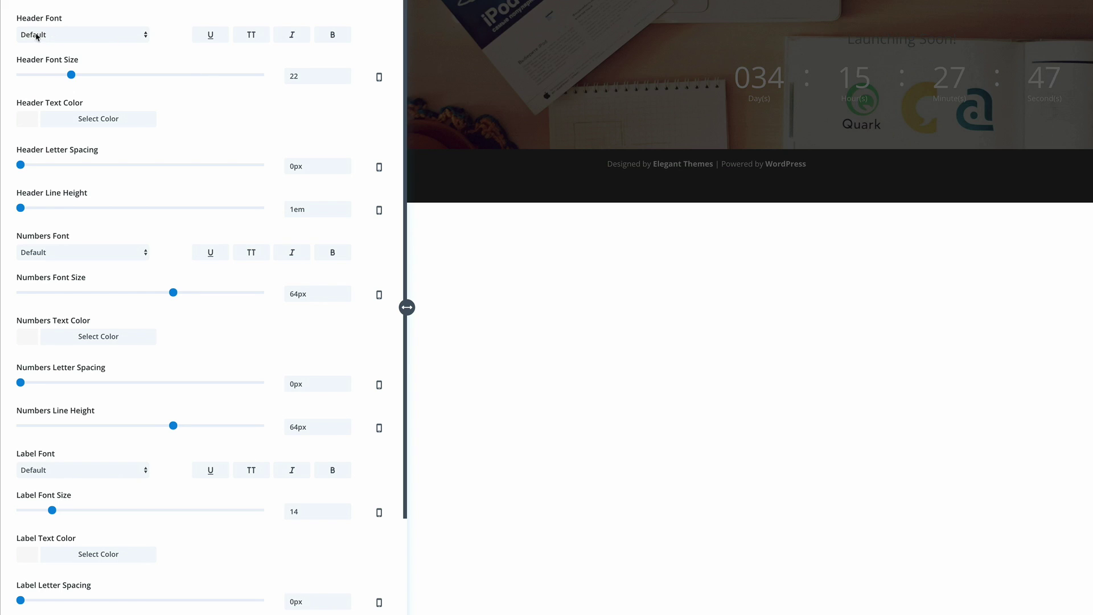
pyautogui.click(114, 39)
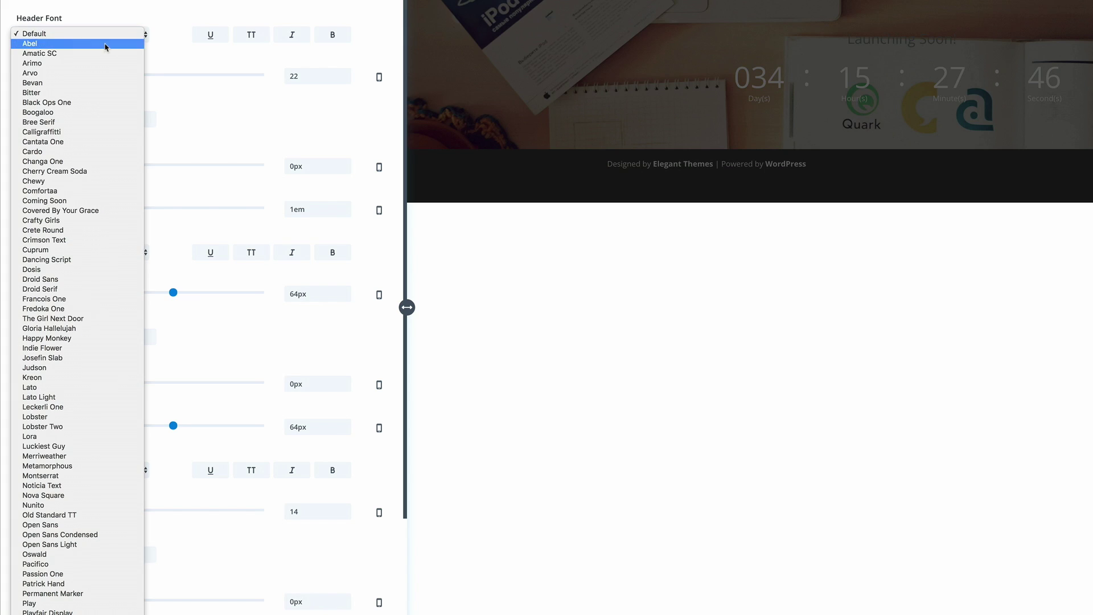
pyautogui.click(91, 77)
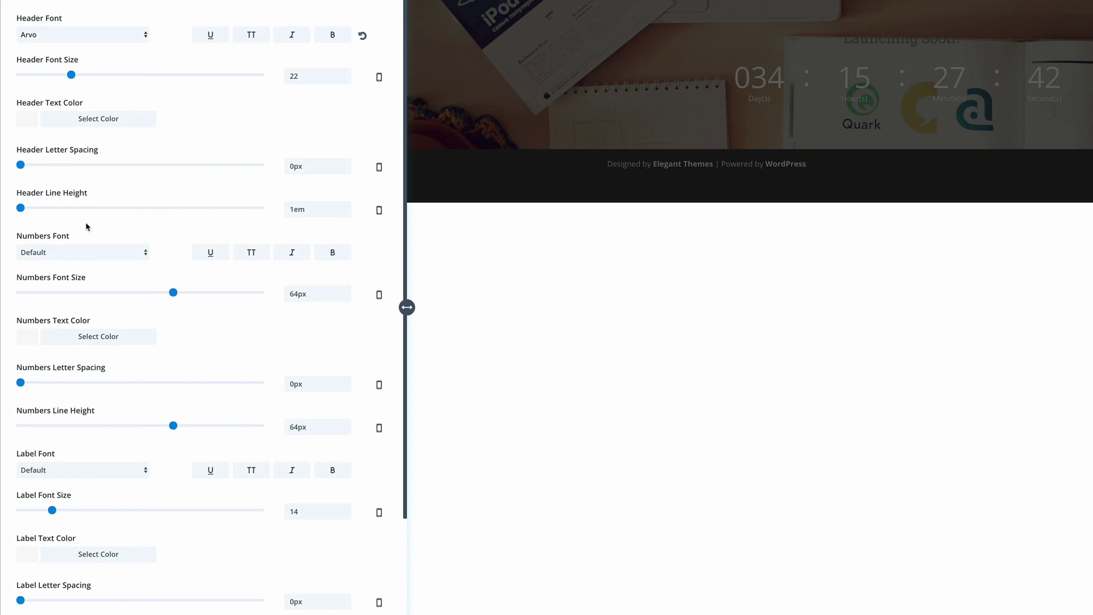
pyautogui.click(105, 257)
pyautogui.click(97, 296)
pyautogui.scroll(-3, 80, 331)
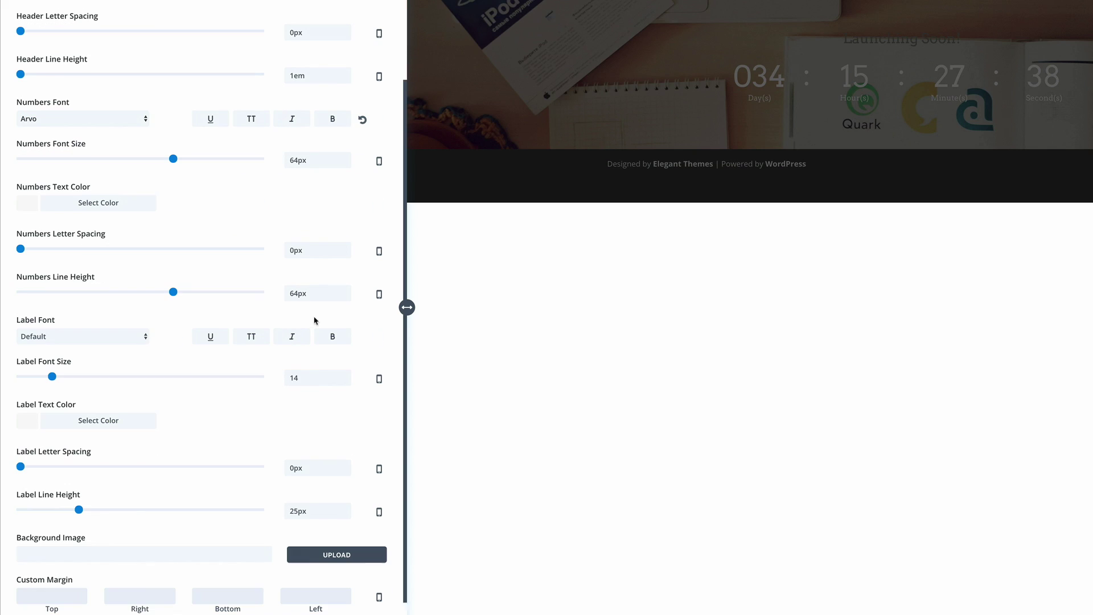
pyautogui.click(73, 339)
pyautogui.click(73, 368)
pyautogui.scroll(-1, 114, 353)
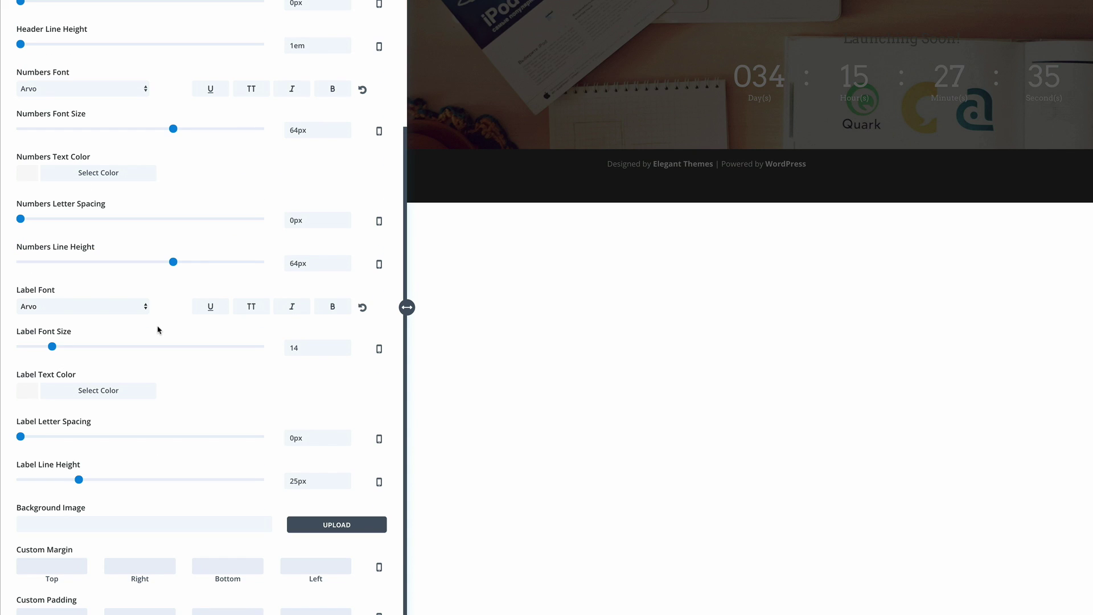
pyautogui.scroll(5, 182, 330)
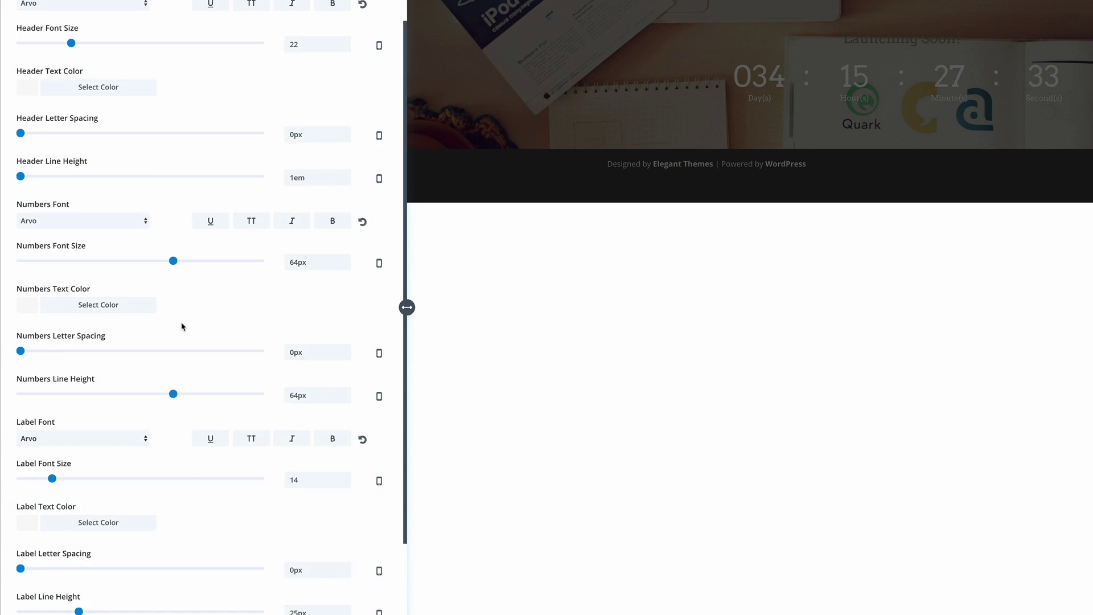
pyautogui.scroll(1, 182, 326)
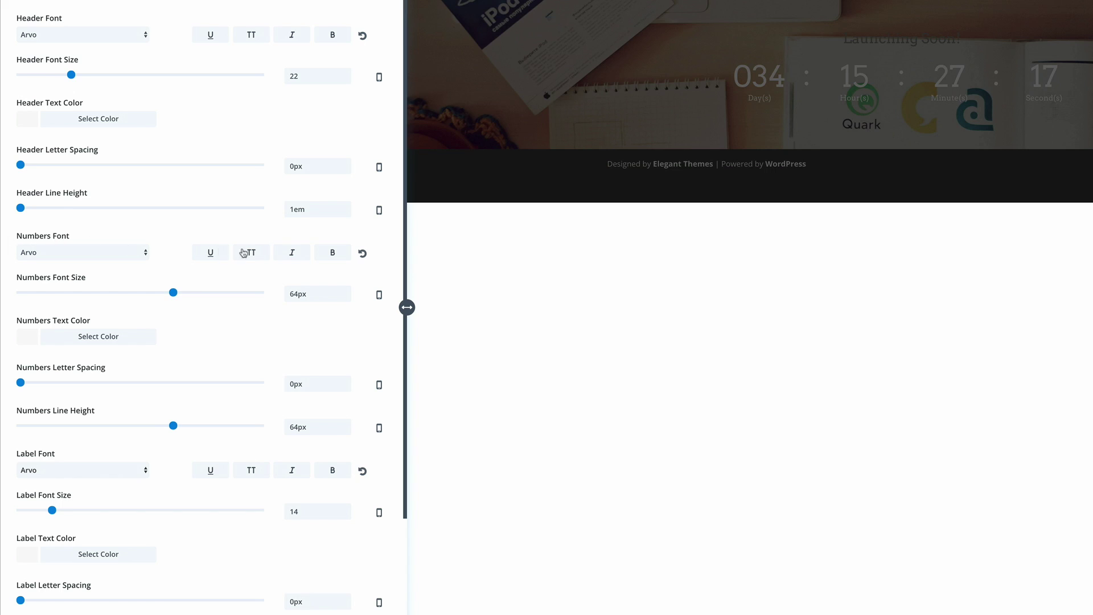
# Make the numbers bold at 52px and the labels 12px, uppercase and bold.
pyautogui.click(332, 256)
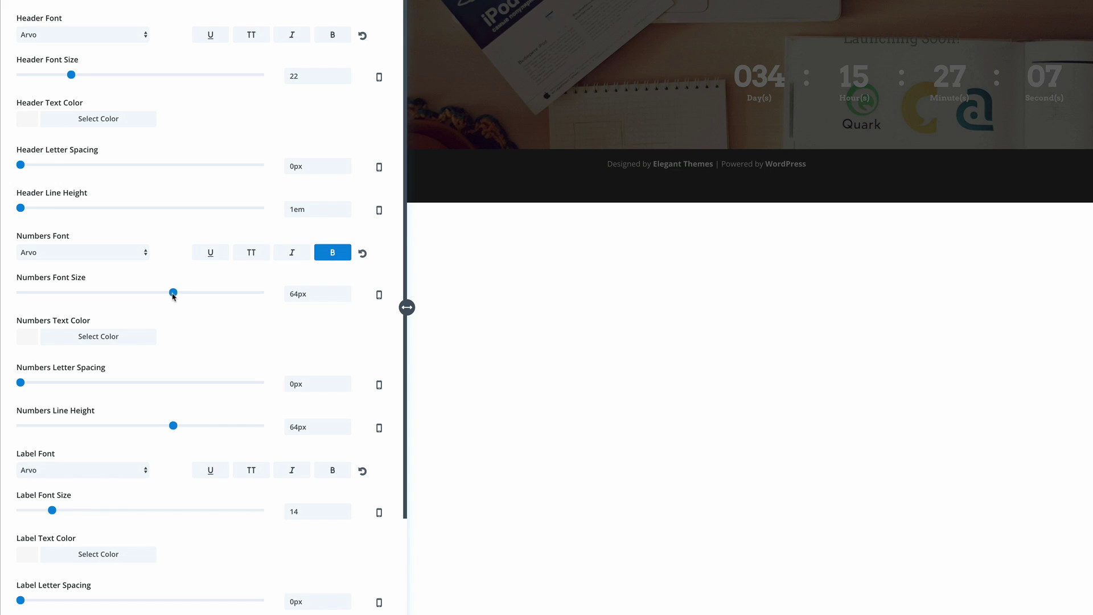
pyautogui.moveTo(174, 296); pyautogui.dragTo(145, 298)
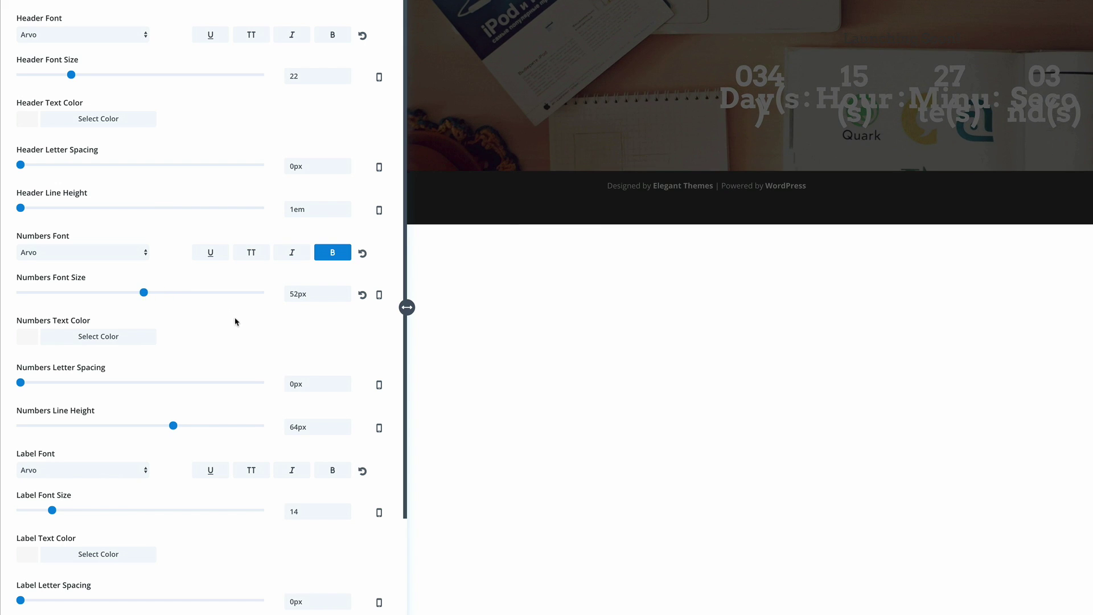
pyautogui.scroll(-2, 223, 273)
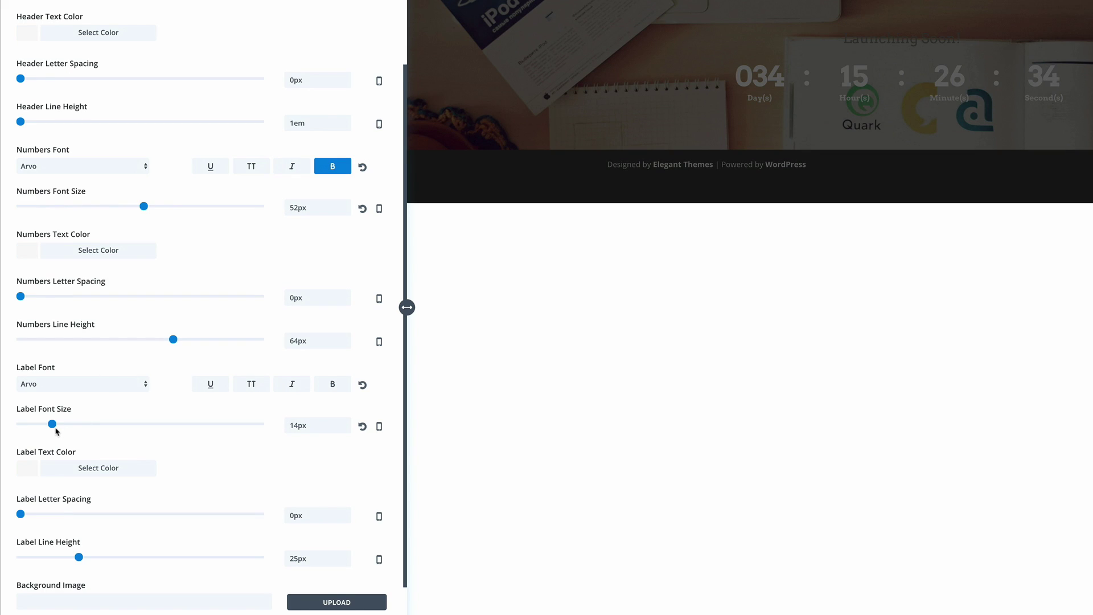
pyautogui.moveTo(53, 424); pyautogui.dragTo(48, 424)
pyautogui.click(250, 386)
pyautogui.click(336, 387)
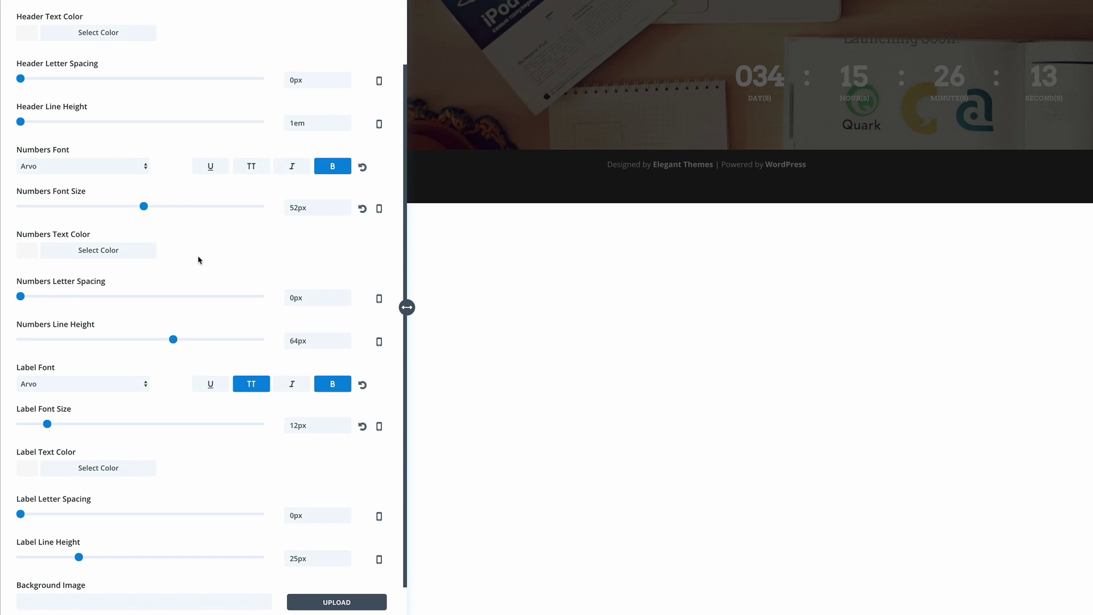
pyautogui.scroll(3, 208, 266)
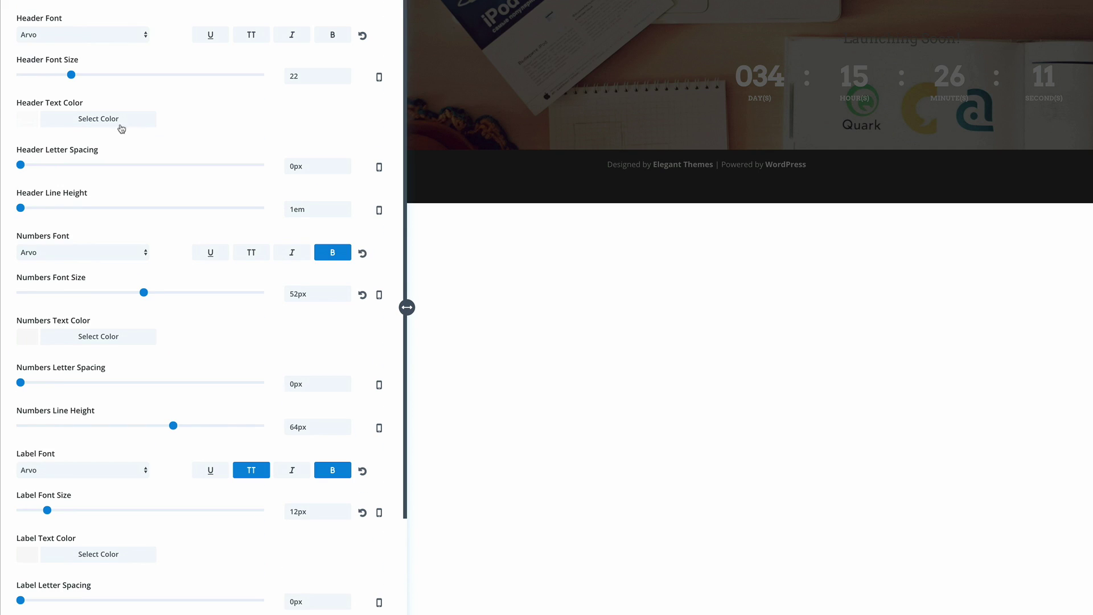
# Make the 'Launching Soon!' header white and set the timer's bottom margin to 0px.
pyautogui.click(32, 121)
pyautogui.click(40, 268)
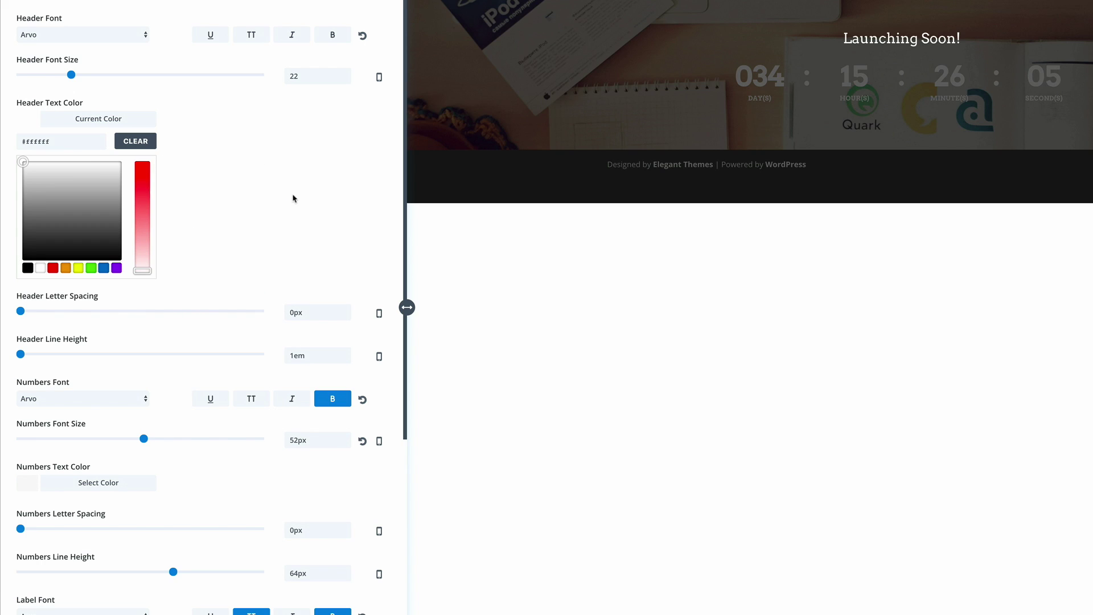
pyautogui.scroll(-5, 294, 199)
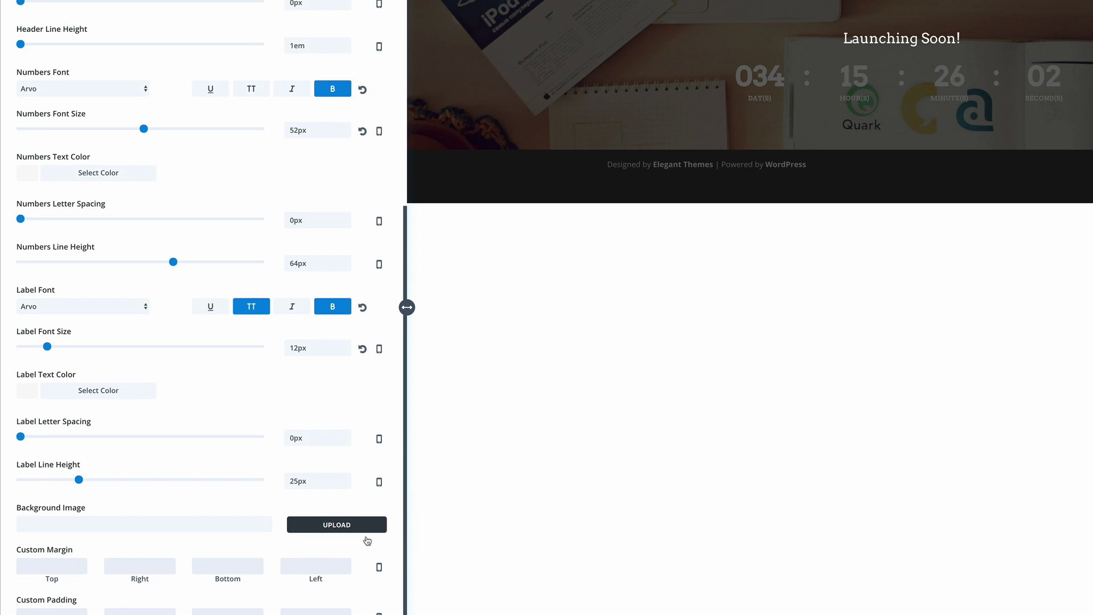
pyautogui.click(222, 567)
pyautogui.write('0')
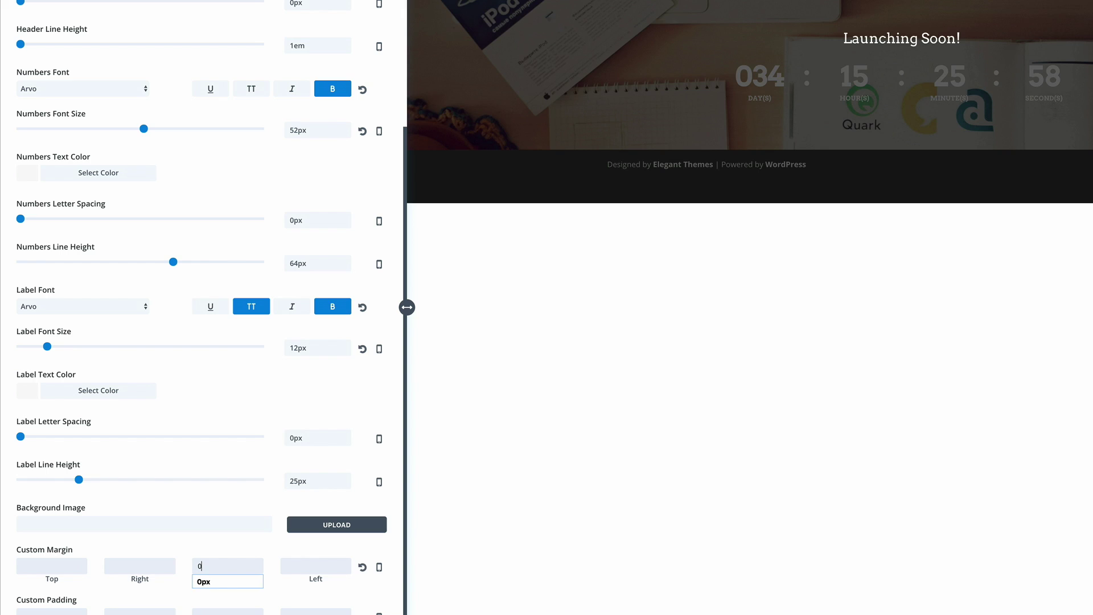
pyautogui.click(224, 580)
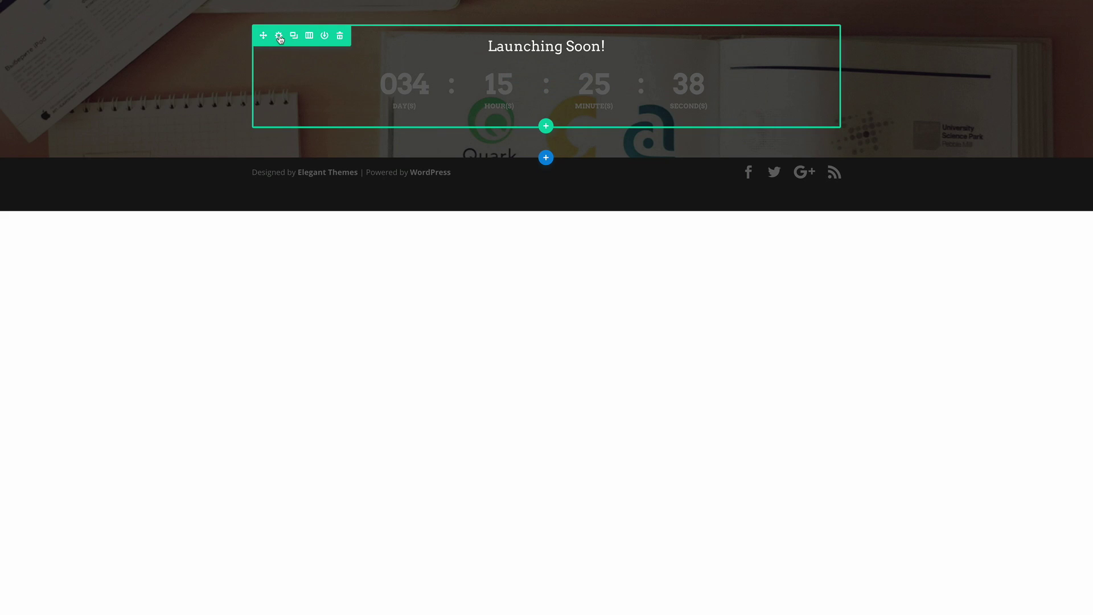
# Give the countdown row a translucent white background, rgba(255,255,255,0.1).
pyautogui.click(279, 36)
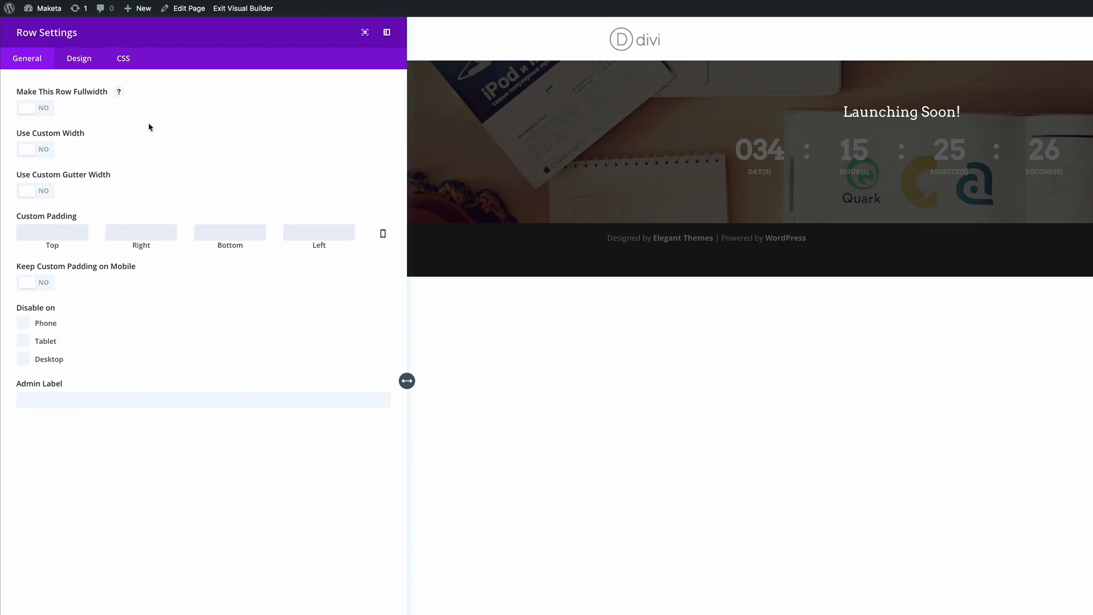
pyautogui.click(80, 63)
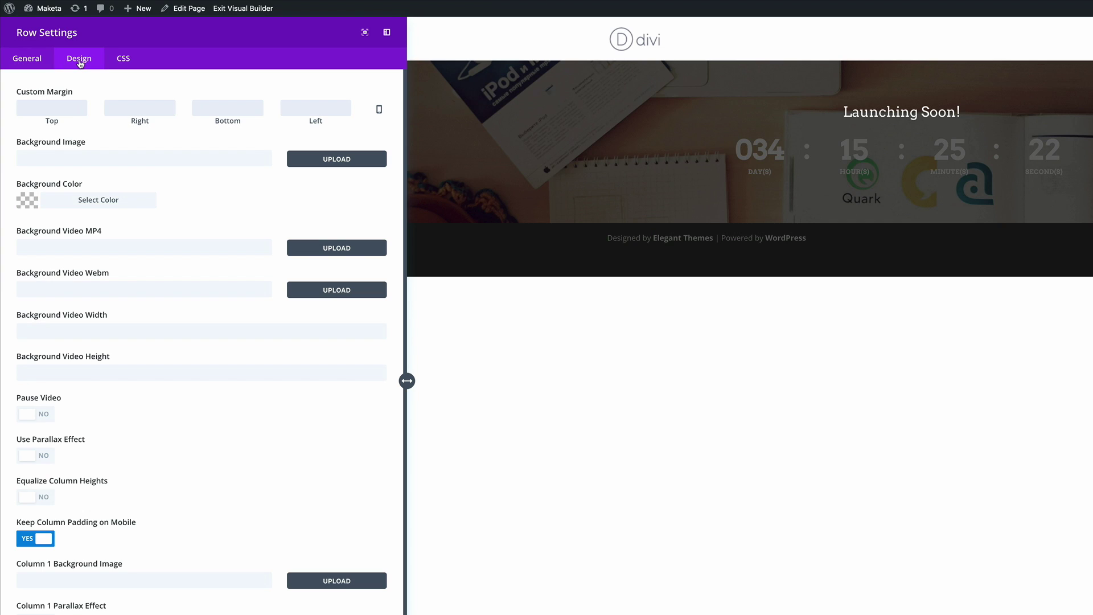
pyautogui.click(25, 203)
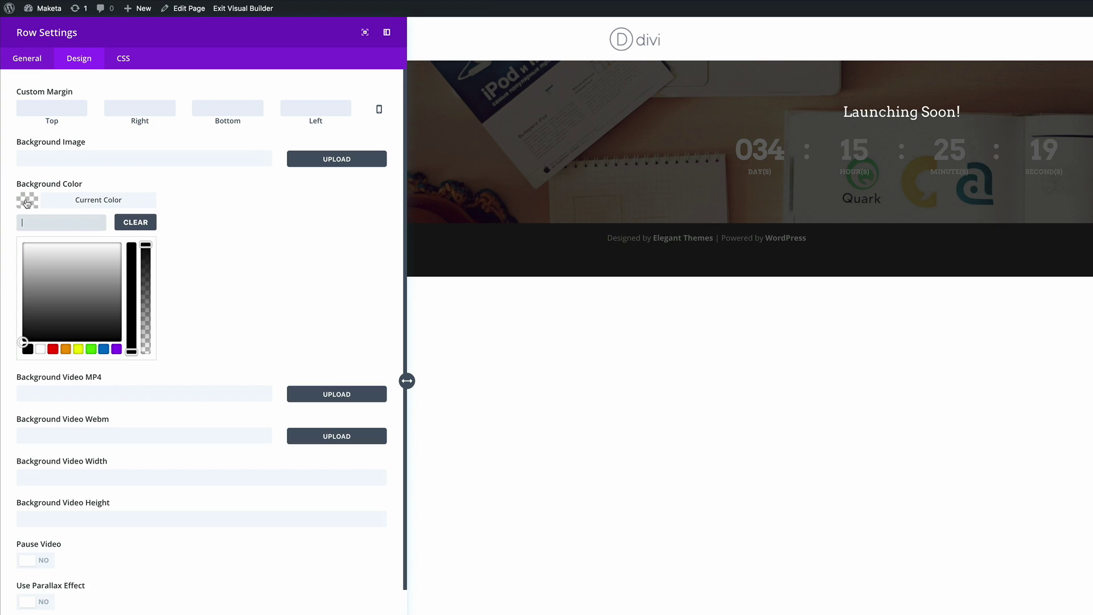
pyautogui.click(40, 349)
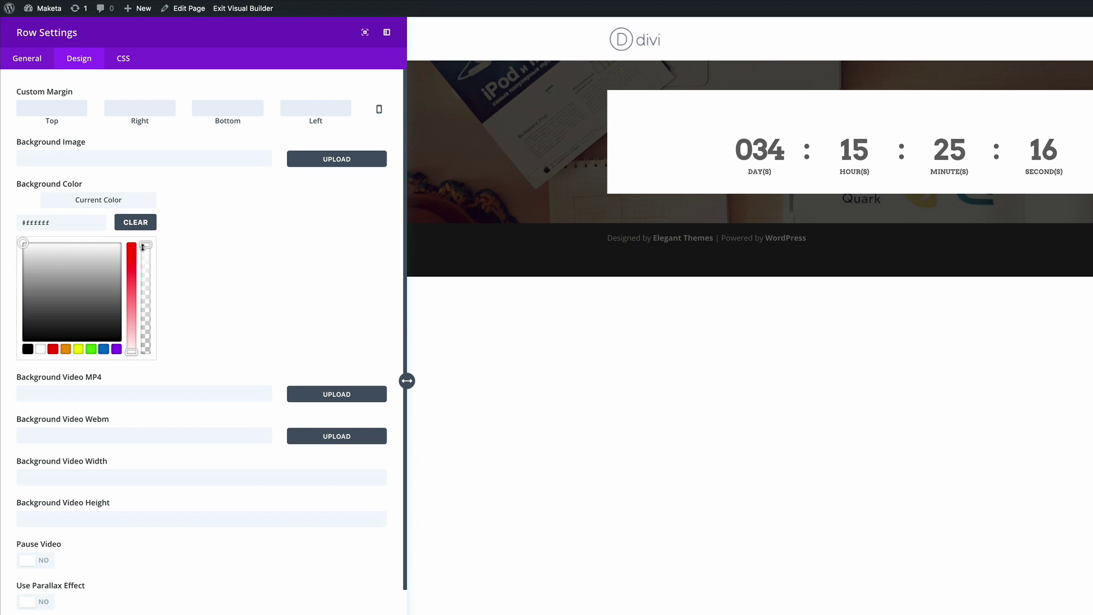
pyautogui.moveTo(143, 247); pyautogui.dragTo(144, 342)
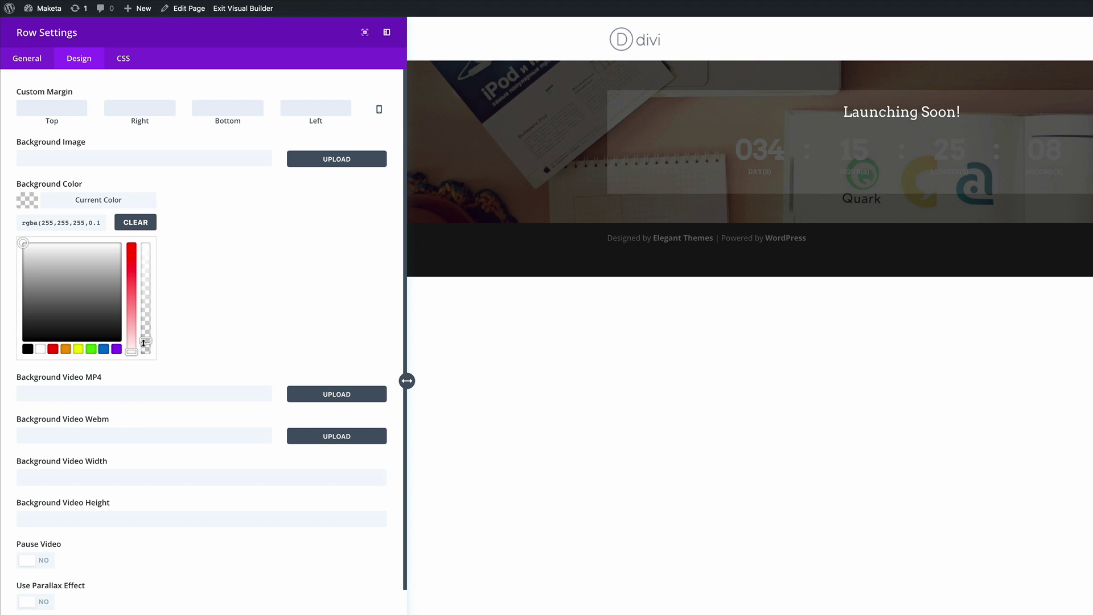
pyautogui.click(26, 58)
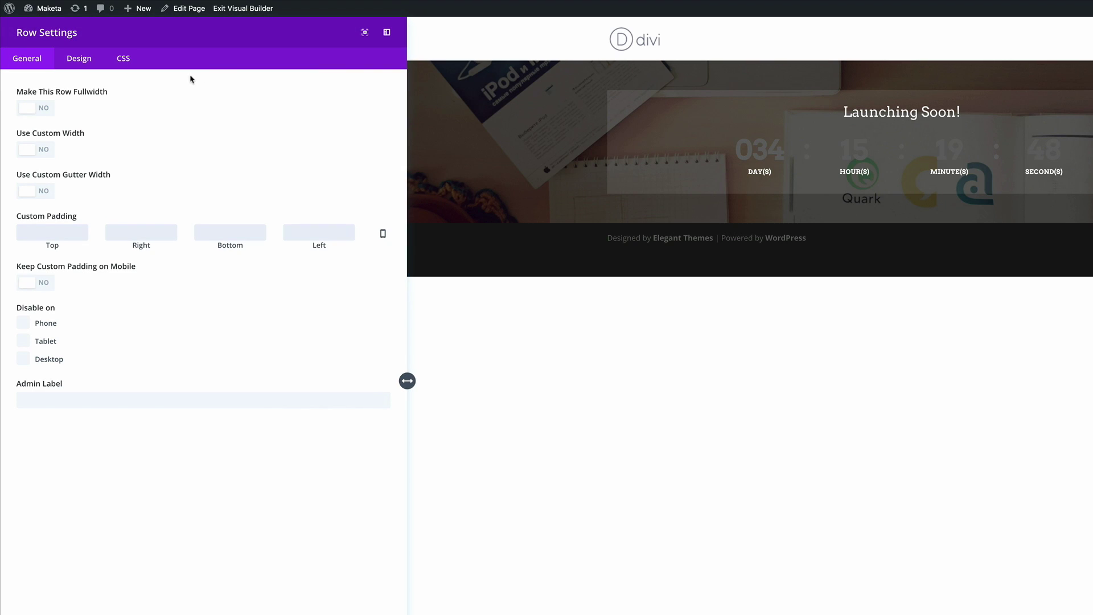
# Paste row Main Element CSS for max-width, auto left/right margins and top: 20vh, then save.
pyautogui.click(123, 58)
pyautogui.click(52, 370)
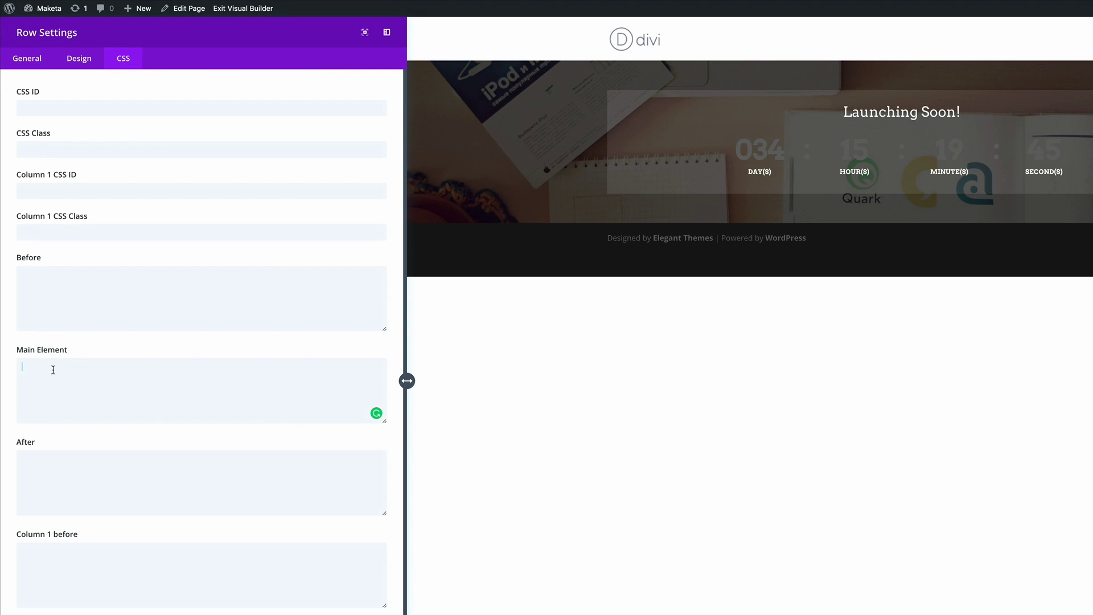
pyautogui.write('max-width: 50%; margin-left: auto; margin-right: auto; top: 20vh;')
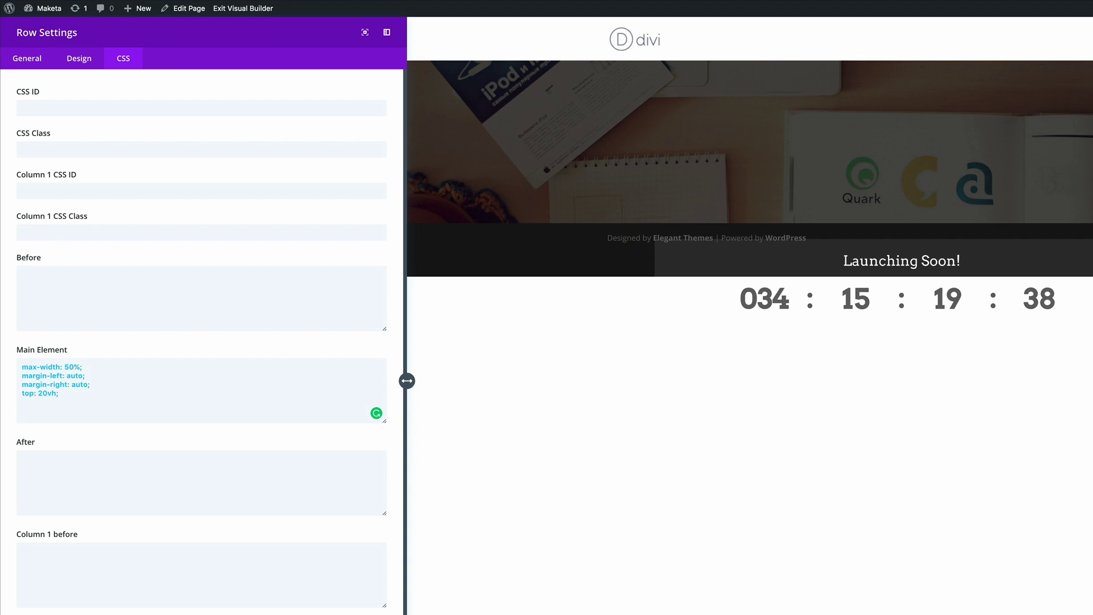
pyautogui.press('Escape')
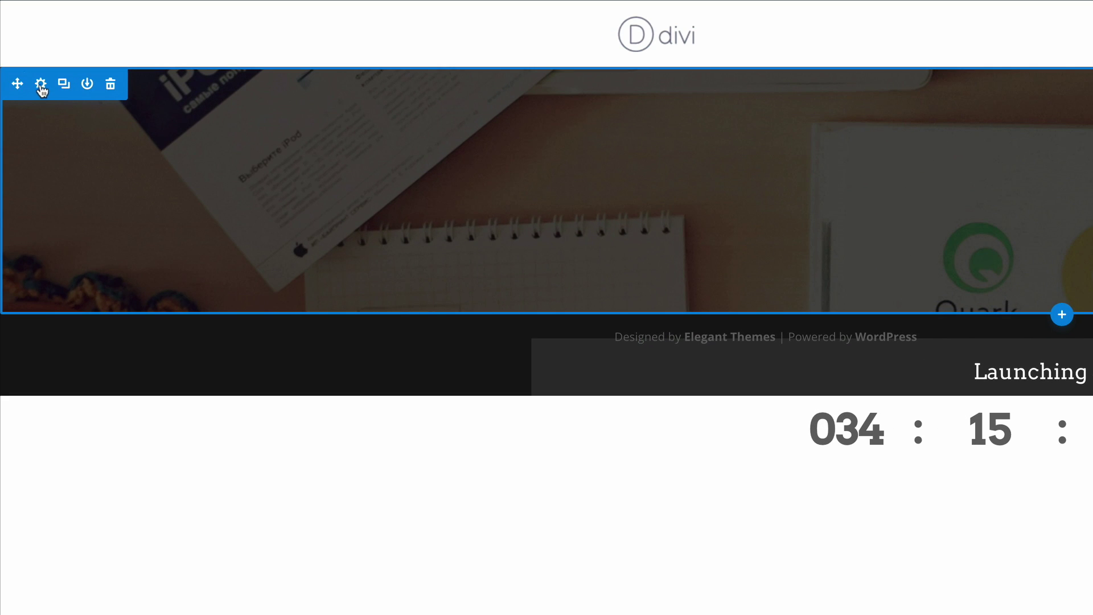
pyautogui.click(41, 85)
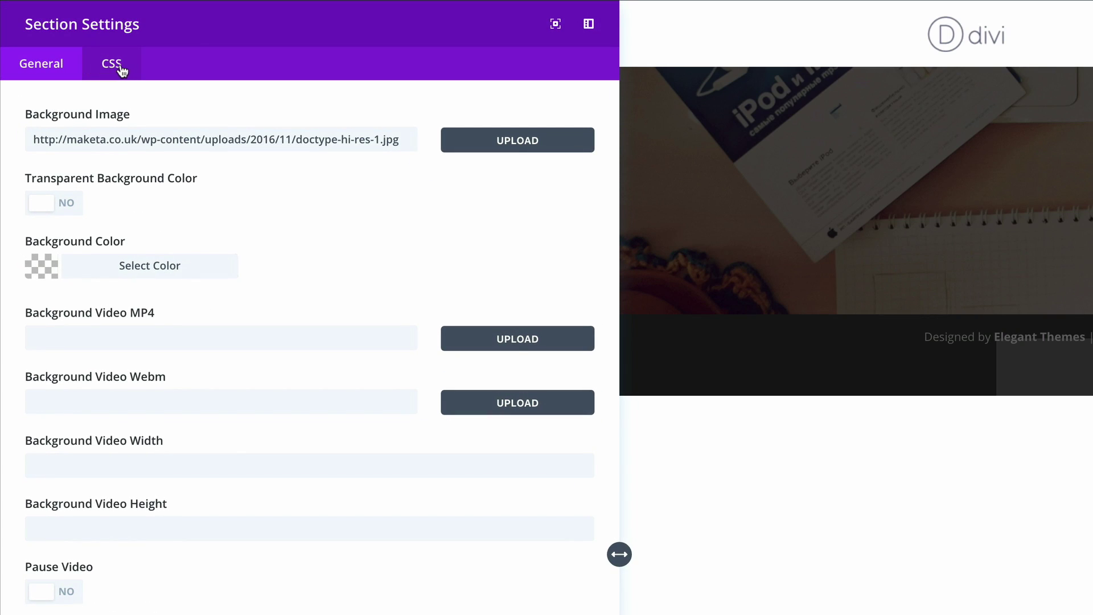
# Add height: 100vh to the desk-photo section's Main Element CSS and save.
pyautogui.click(121, 68)
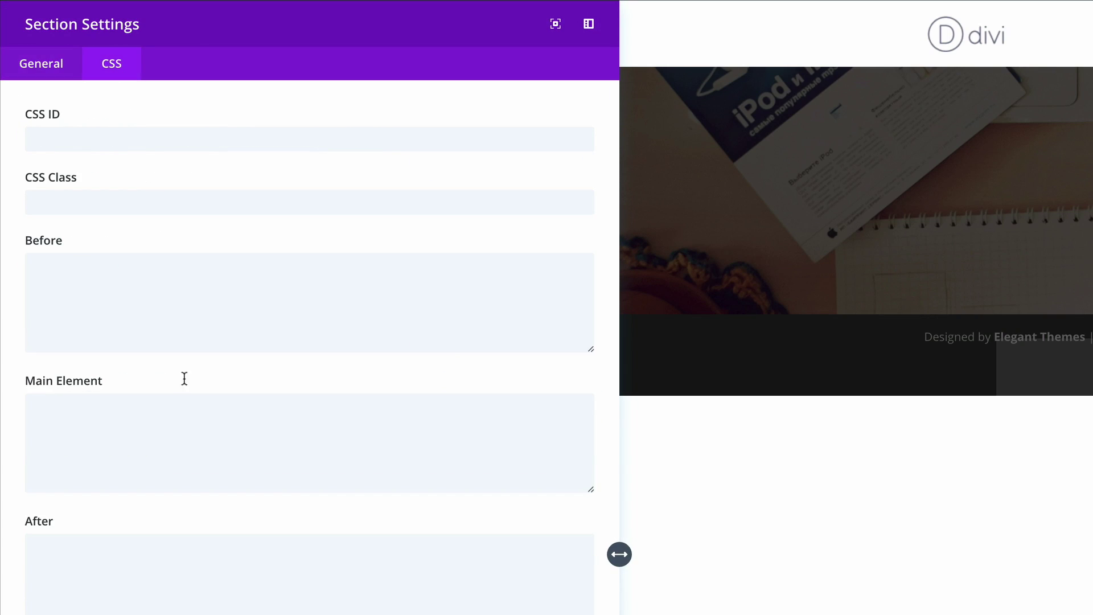
pyautogui.click(95, 432)
pyautogui.write('height: 100vh;')
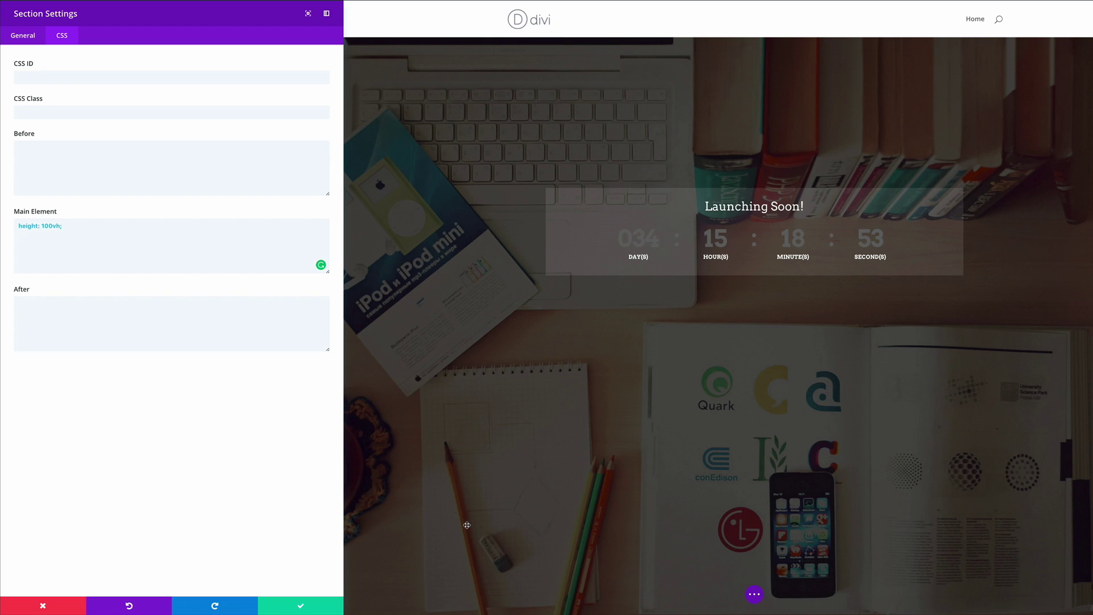
pyautogui.click(302, 607)
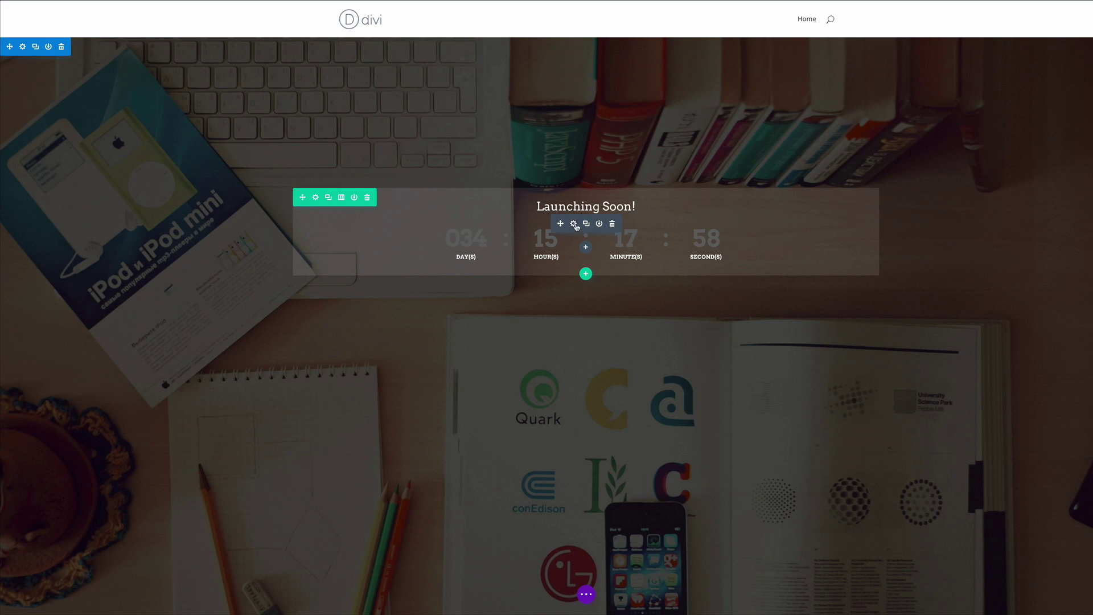
# Assign the countdown timer module the CSS class custom-countdown-1 and save.
pyautogui.click(574, 224)
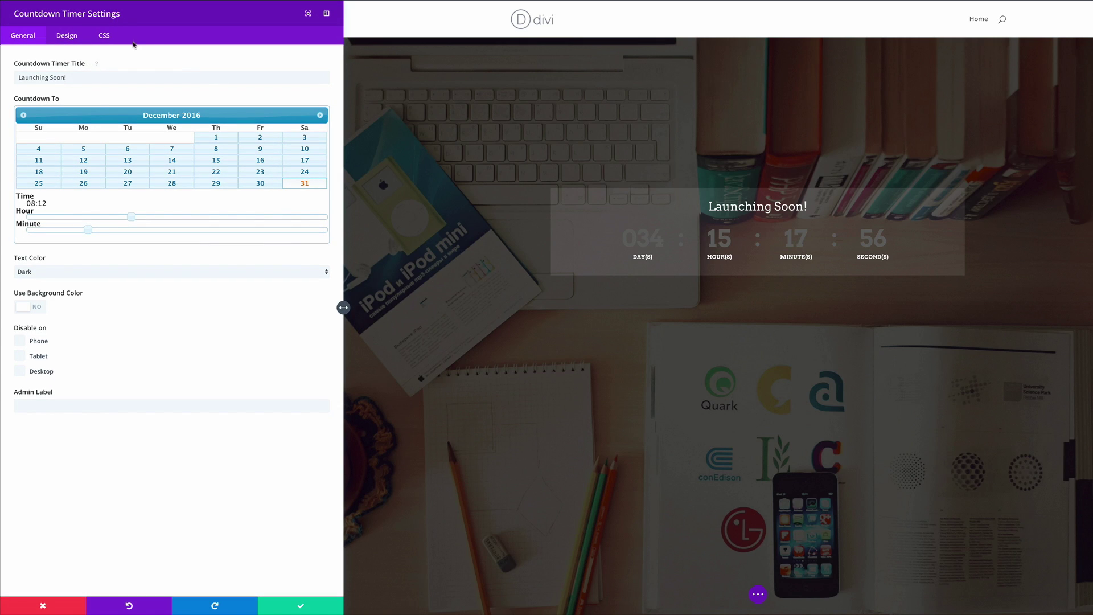
pyautogui.click(105, 36)
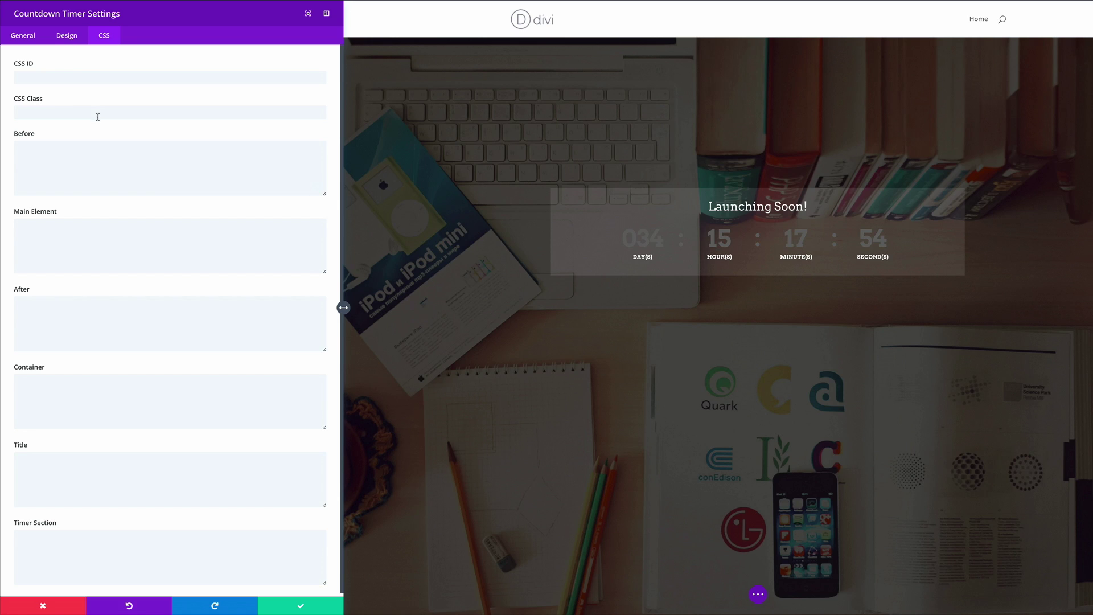
pyautogui.click(98, 112)
pyautogui.hotkey('ctrl', 'v')
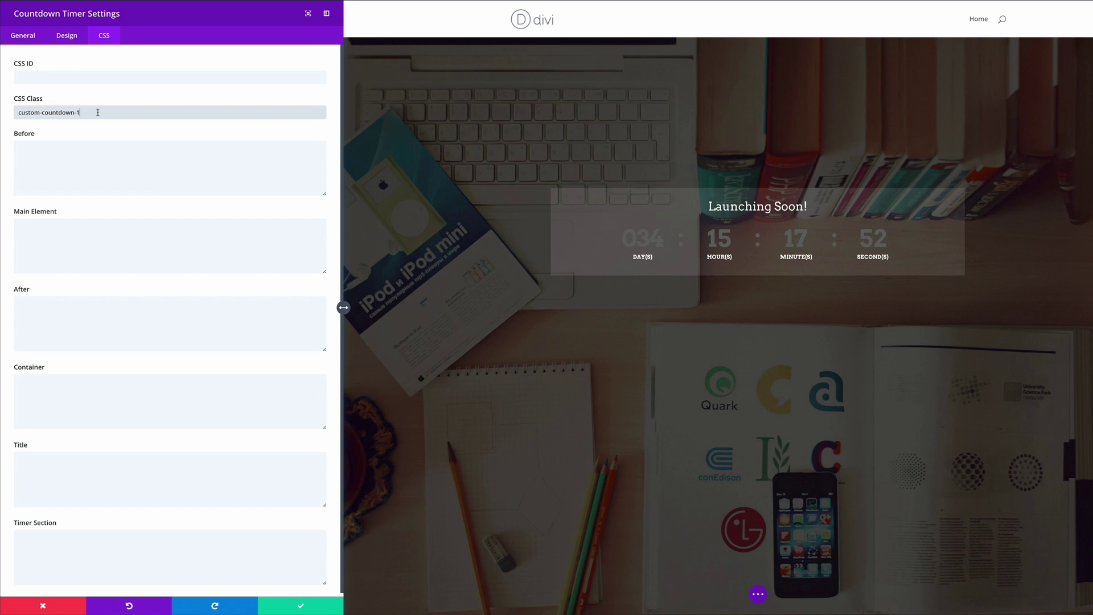
pyautogui.click(302, 606)
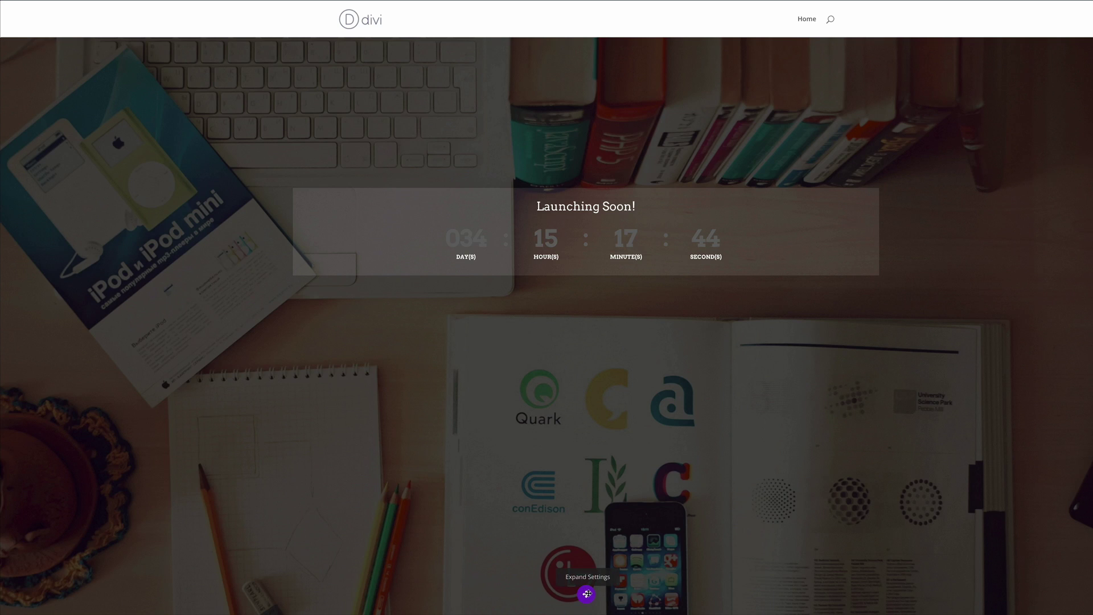
# Paste CSS into Page Settings Custom CSS making custom-countdown-1 digits white padded tiles, 21px hours margin.
pyautogui.click(586, 595)
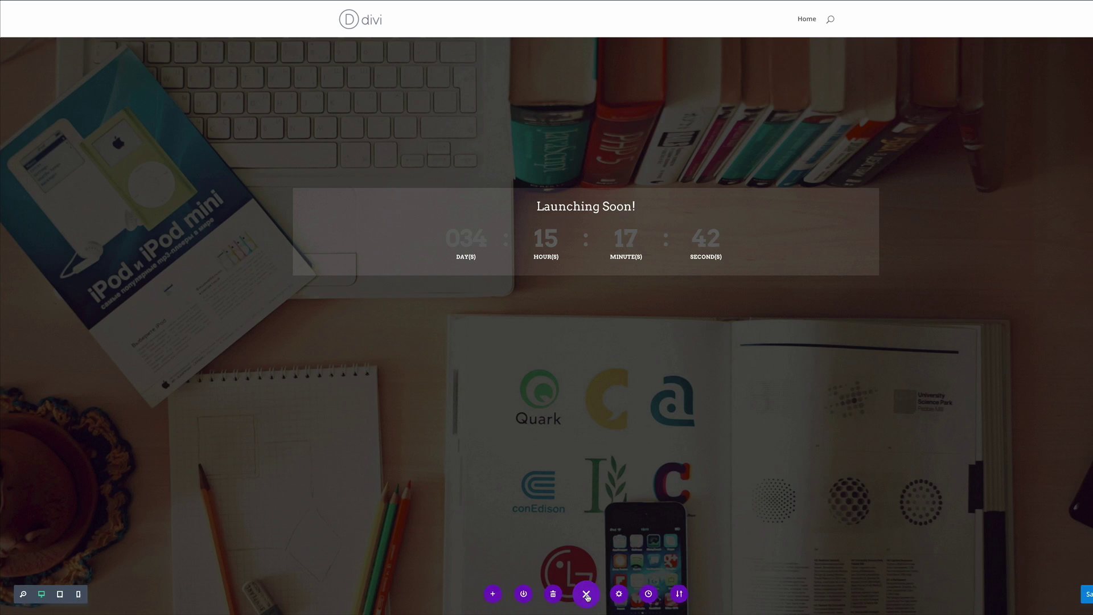
pyautogui.click(620, 595)
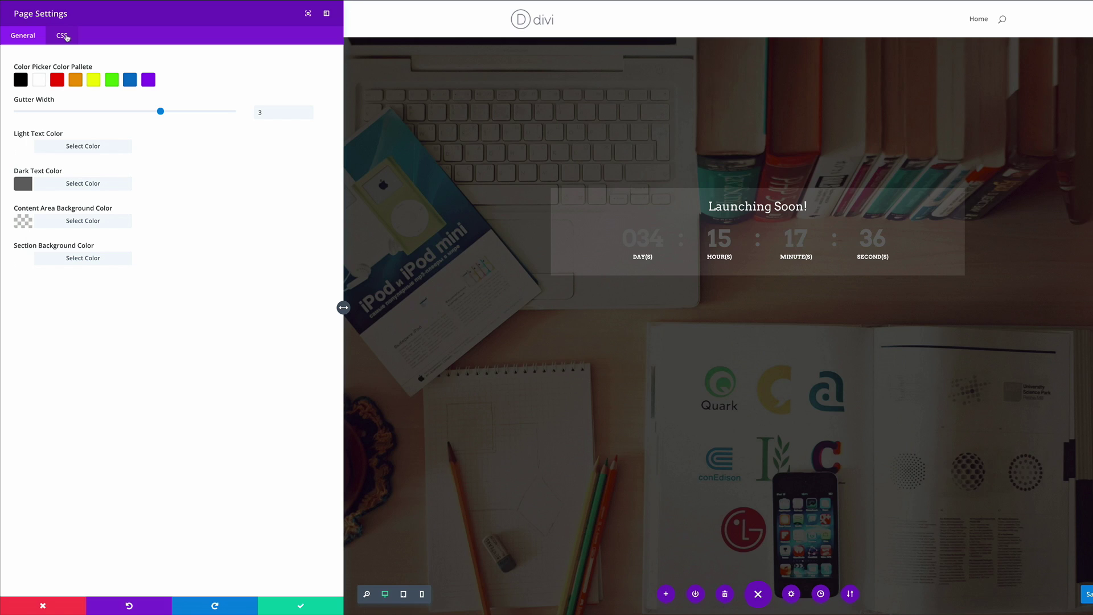
pyautogui.click(63, 36)
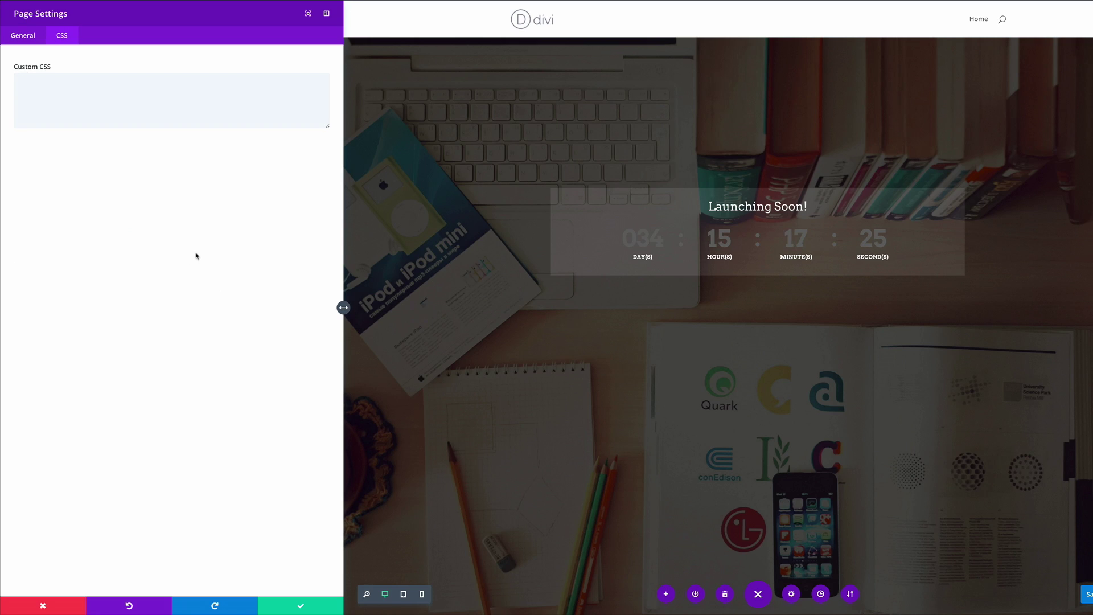
pyautogui.click(166, 93)
pyautogui.hotkey('ctrl', 'v')
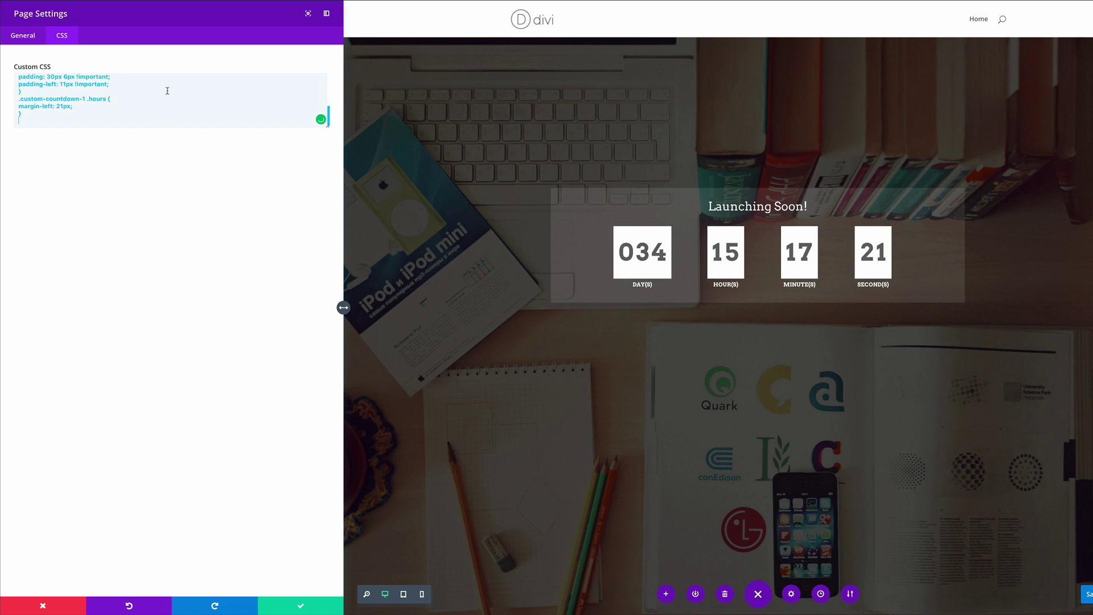